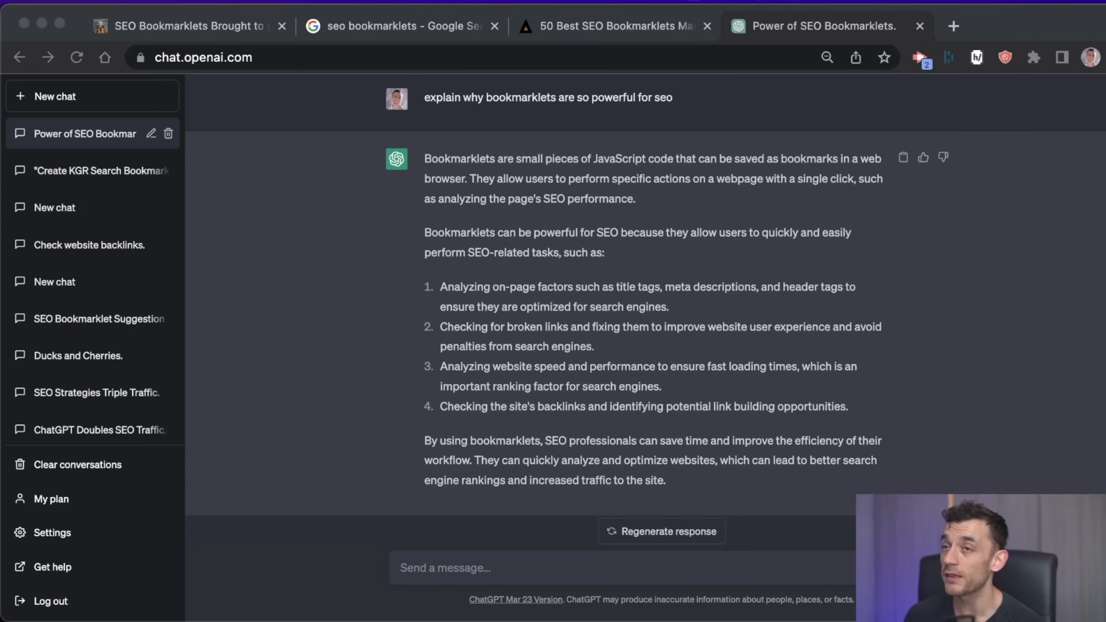
# Ask GPT-4 for a bookmarklet that scrapes a page's headings and copies them to the clipboard
pyautogui.click(140, 27)
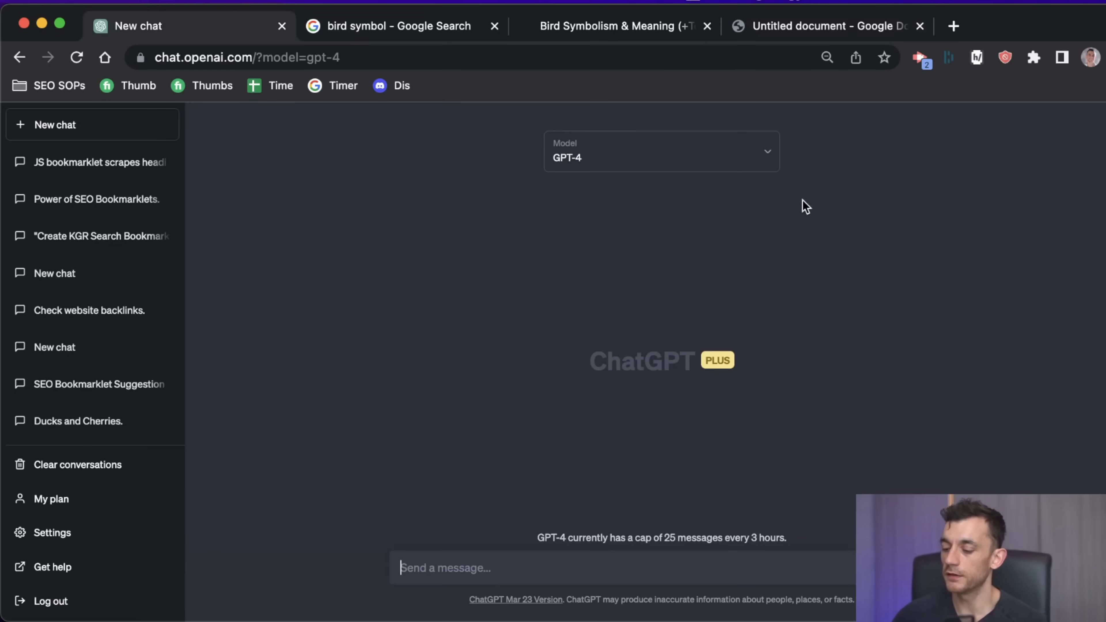
pyautogui.write('create a bookmarklet that scrapes my competitors headings from the page')
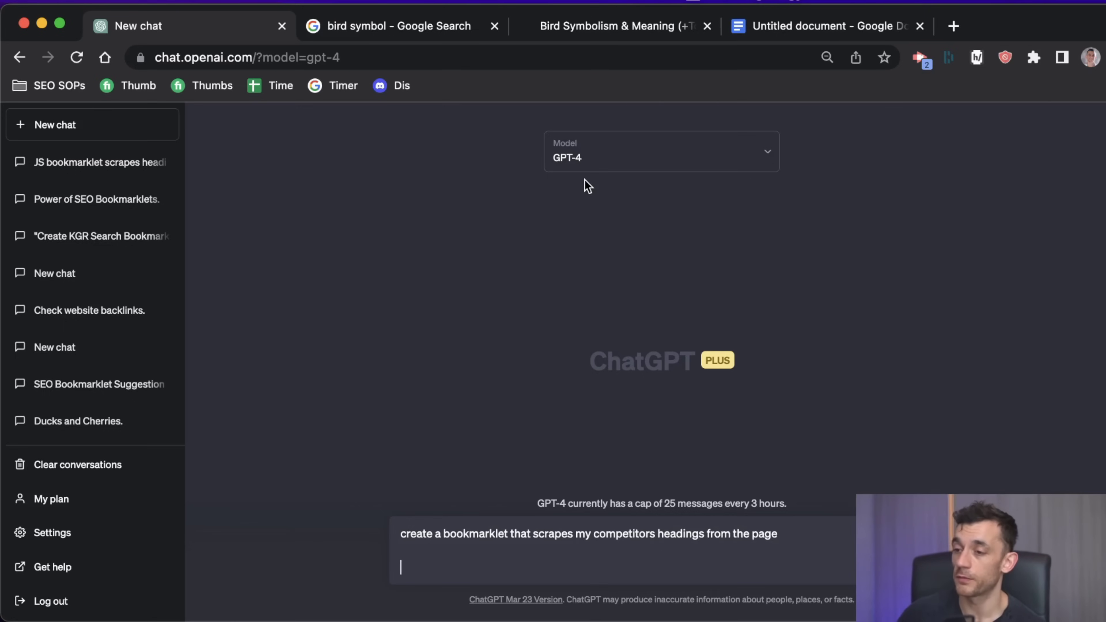
pyautogui.write('and then copies them to my cl')
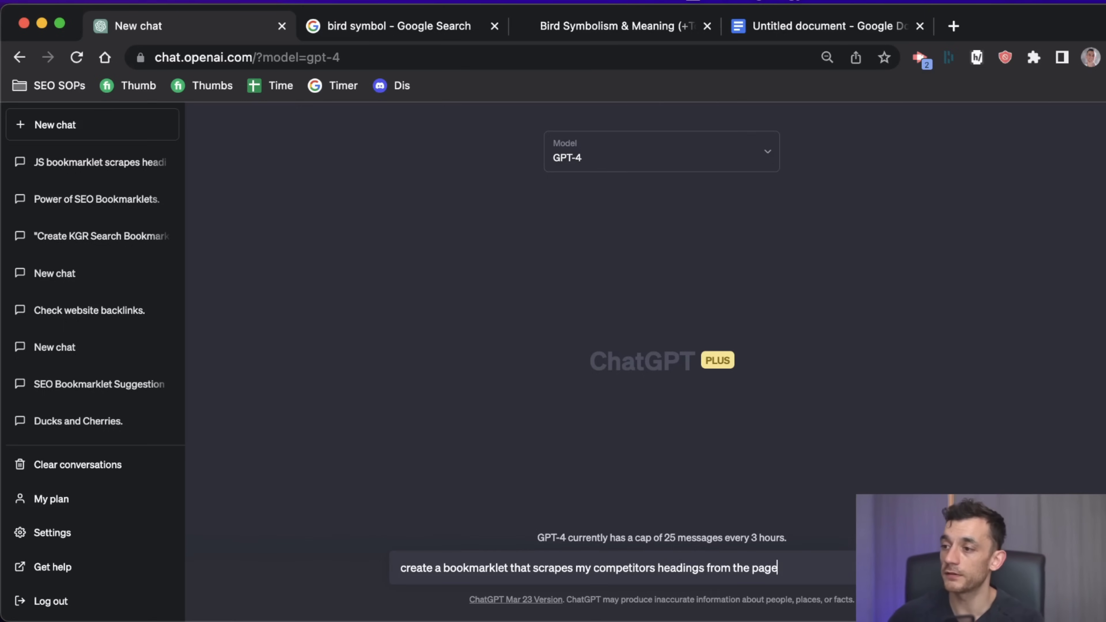
pyautogui.write('ipboard')
pyautogui.press('Return')
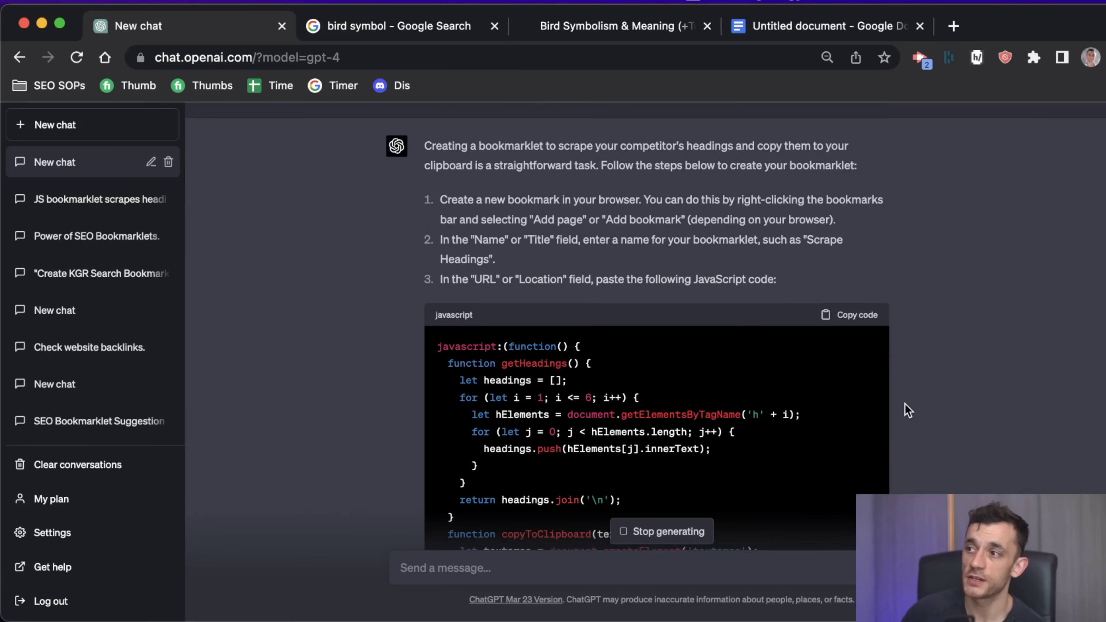
# Copy the generated code and bookmark the Google Doc page under the name 'Headings'
pyautogui.click(840, 316)
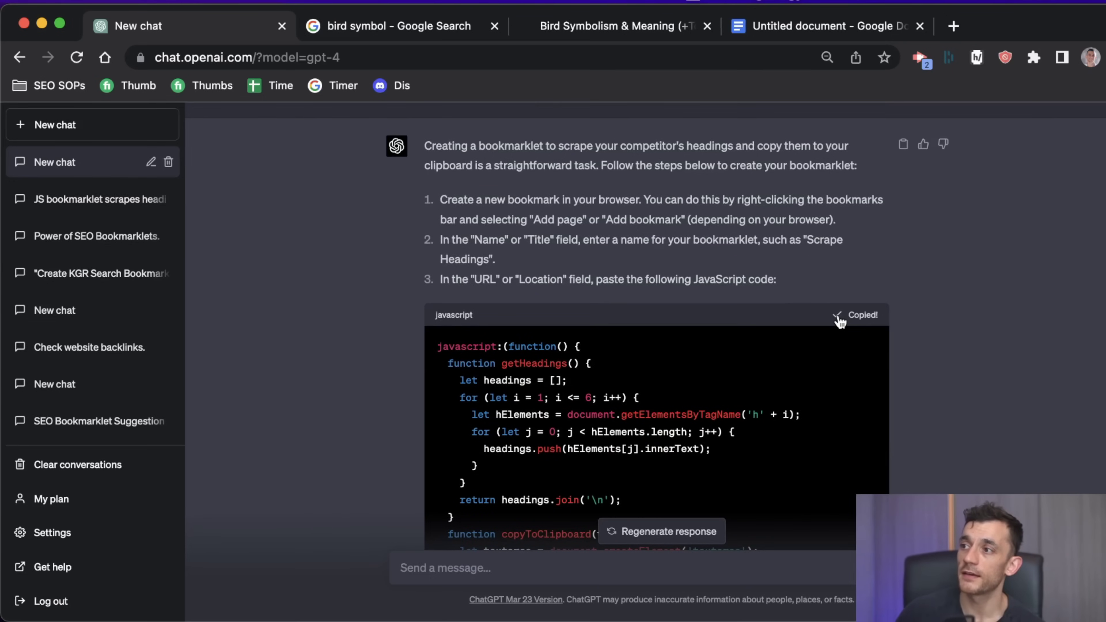
pyautogui.click(800, 25)
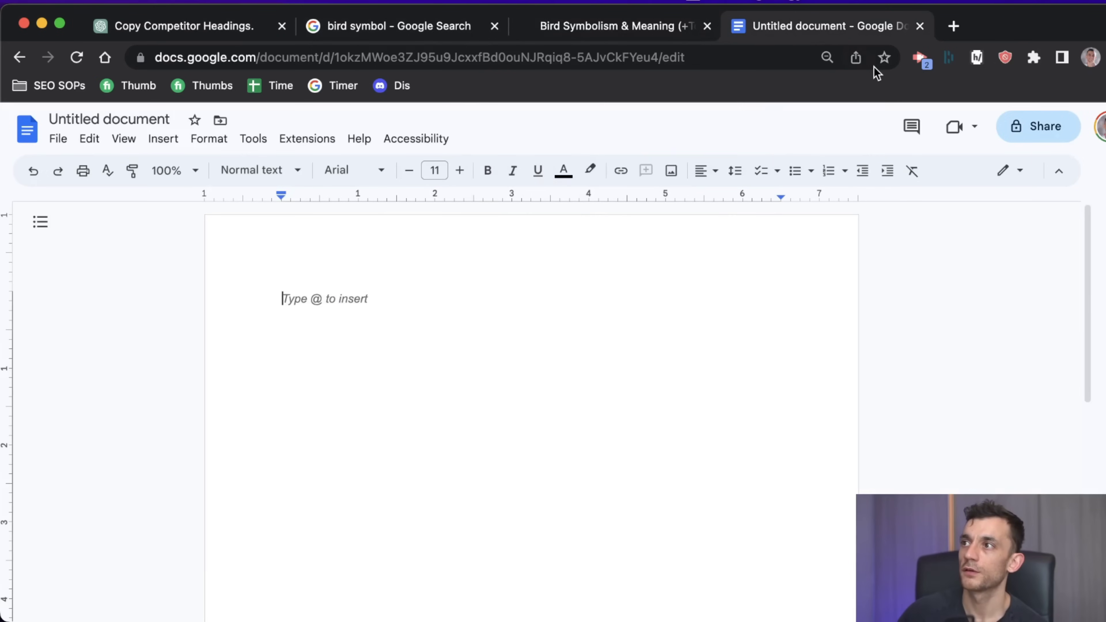
pyautogui.click(883, 57)
pyautogui.write('Headings')
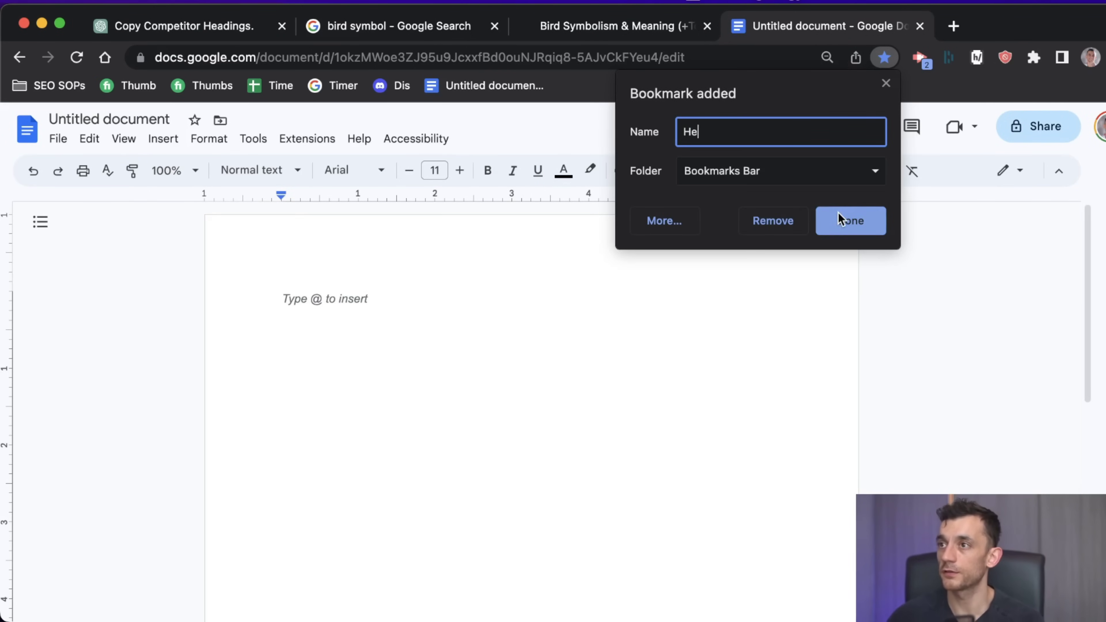
pyautogui.click(838, 218)
# Replace the Headings bookmark's address with the copied bookmarklet code and save it
pyautogui.rightClick(476, 86)
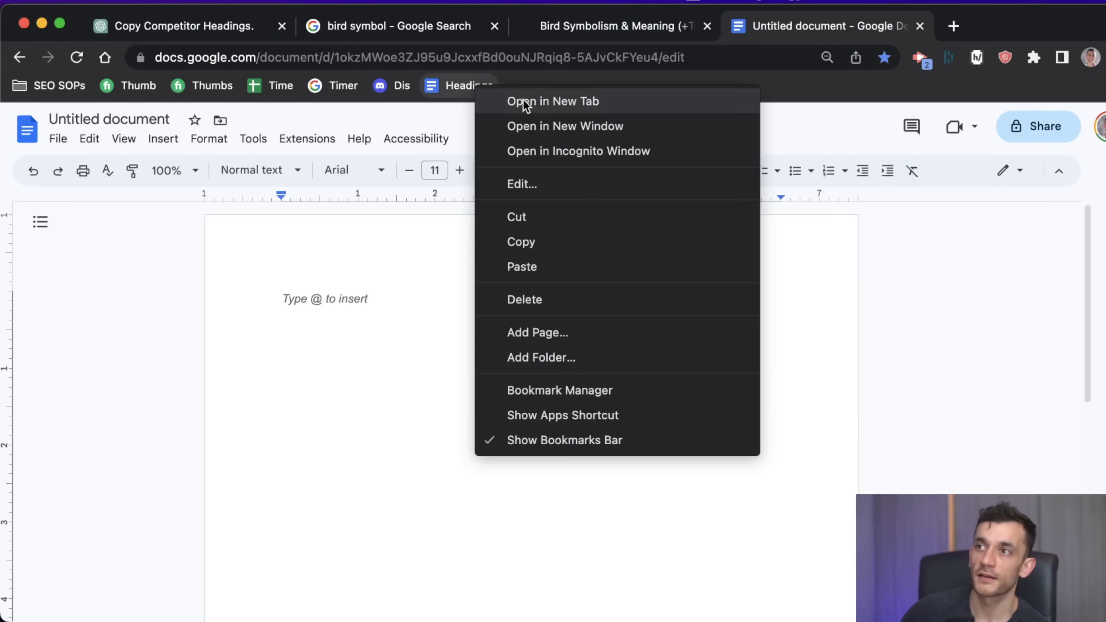
pyautogui.click(528, 180)
pyautogui.press('Tab')
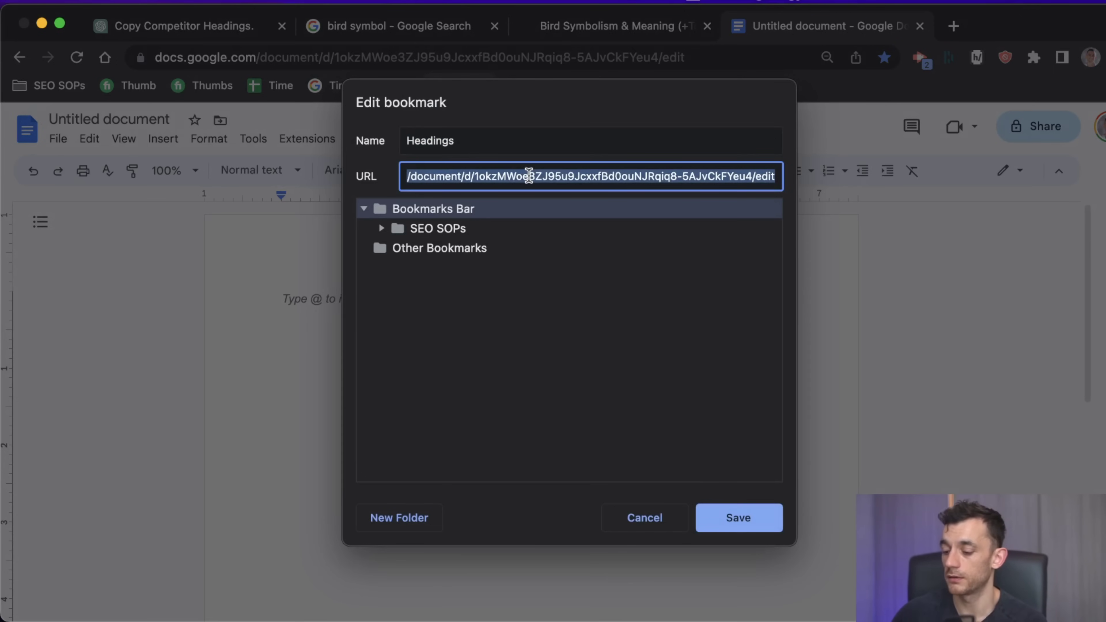
pyautogui.press('super+v')
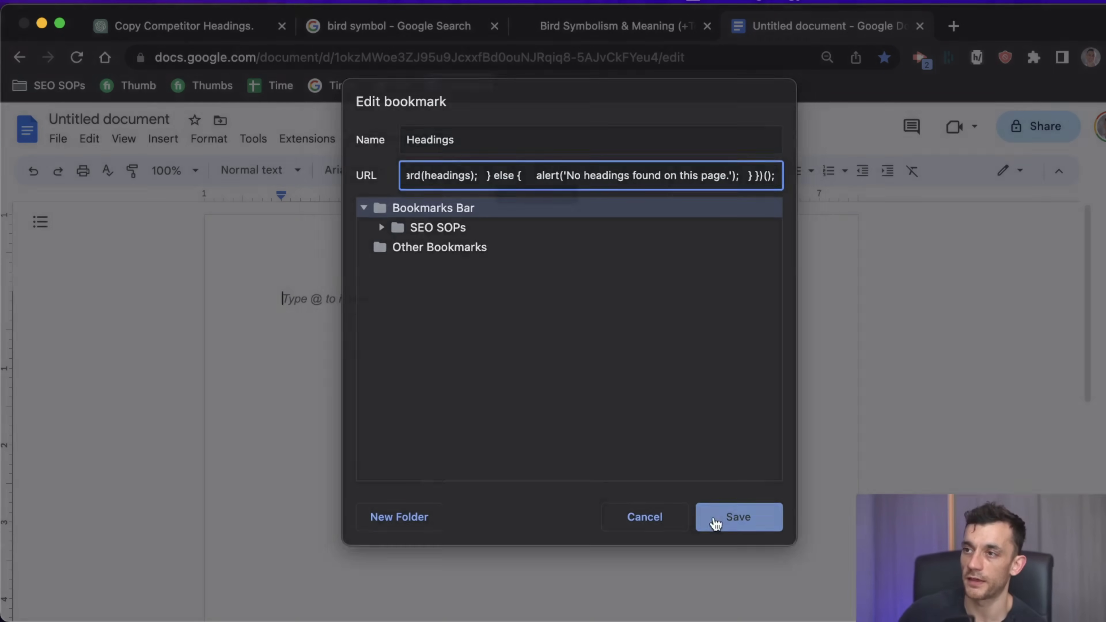
pyautogui.click(715, 519)
pyautogui.click(157, 27)
pyautogui.click(754, 24)
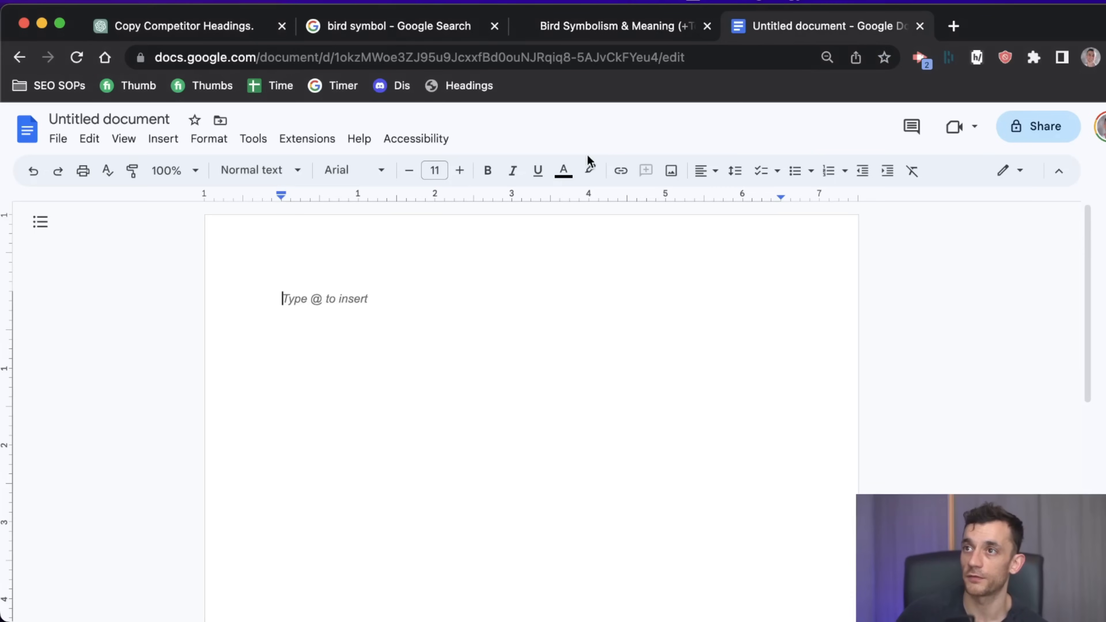
# Run the Headings bookmarklet on the bird symbolism article to copy its headings
pyautogui.hotkey('ctrl', 'shift', 'Tab')
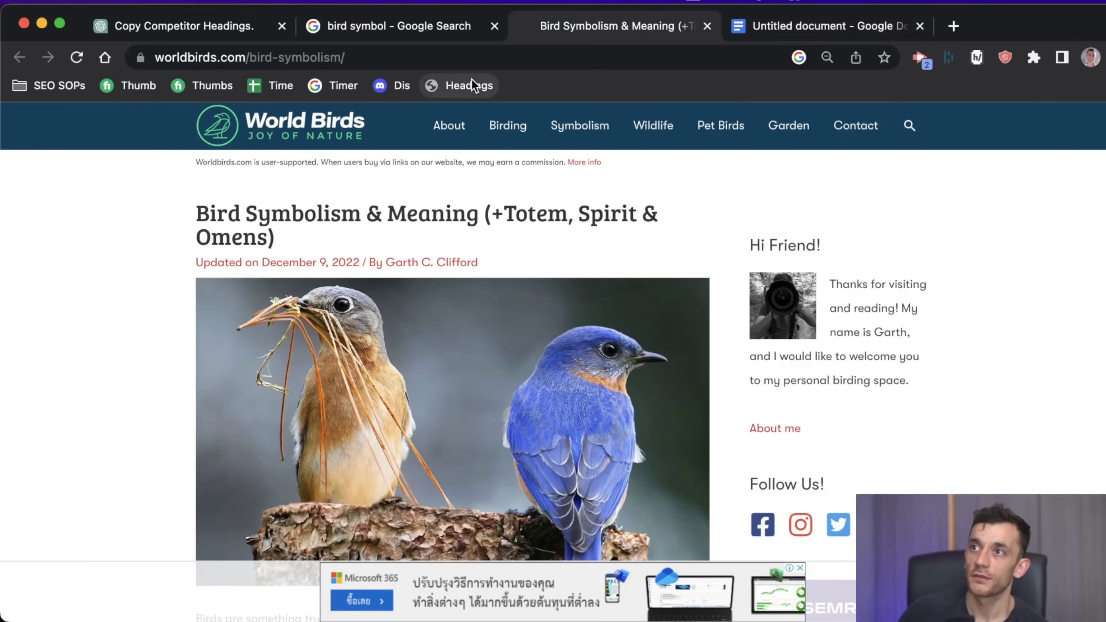
pyautogui.click(459, 85)
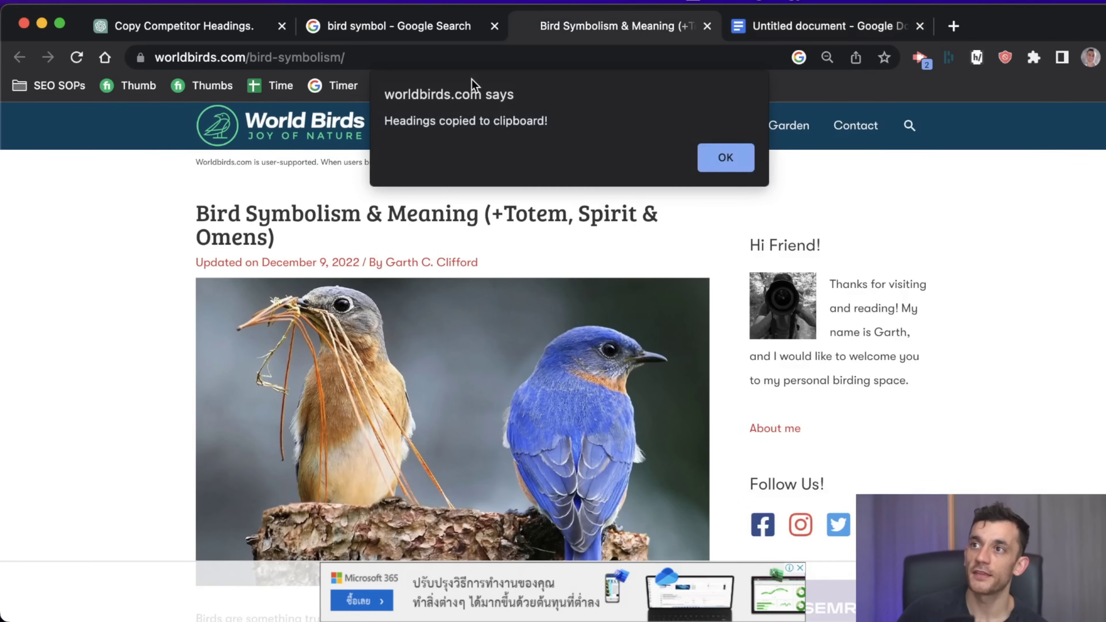
pyautogui.click(735, 156)
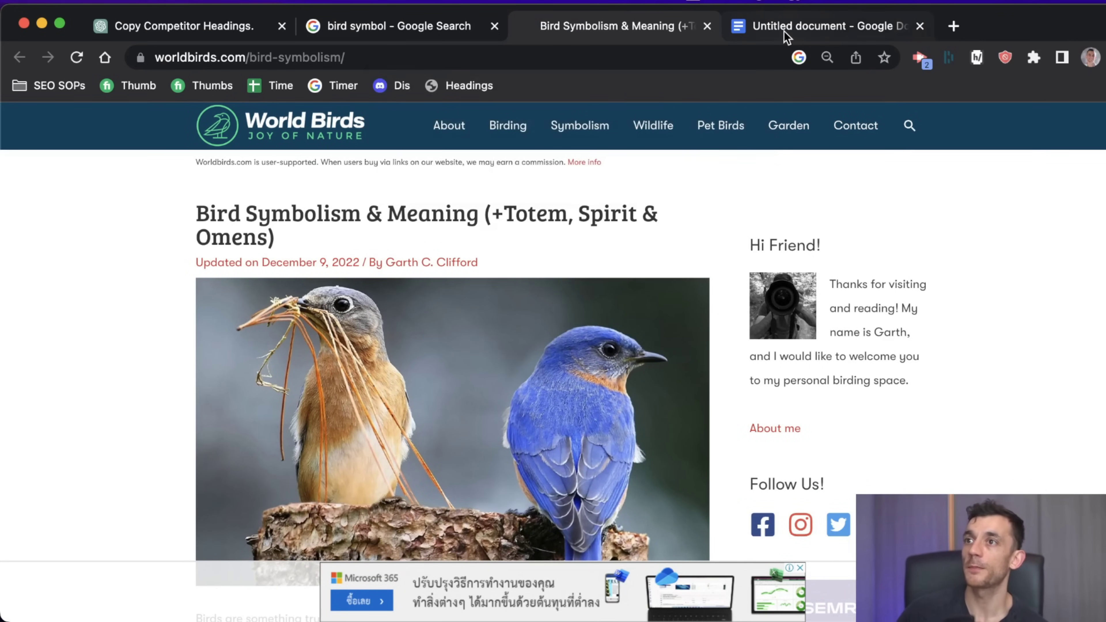
# Paste the headings into the Google Doc and select the lines from Conclusion to the end
pyautogui.click(783, 30)
pyautogui.press('super+v')
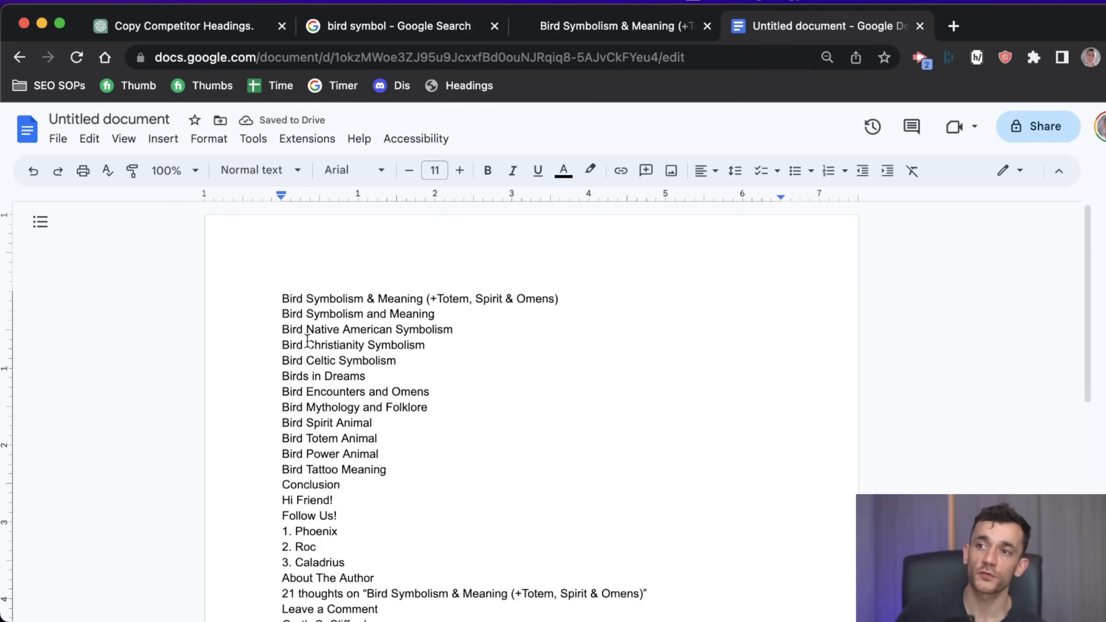
pyautogui.scroll(-4, 307, 342)
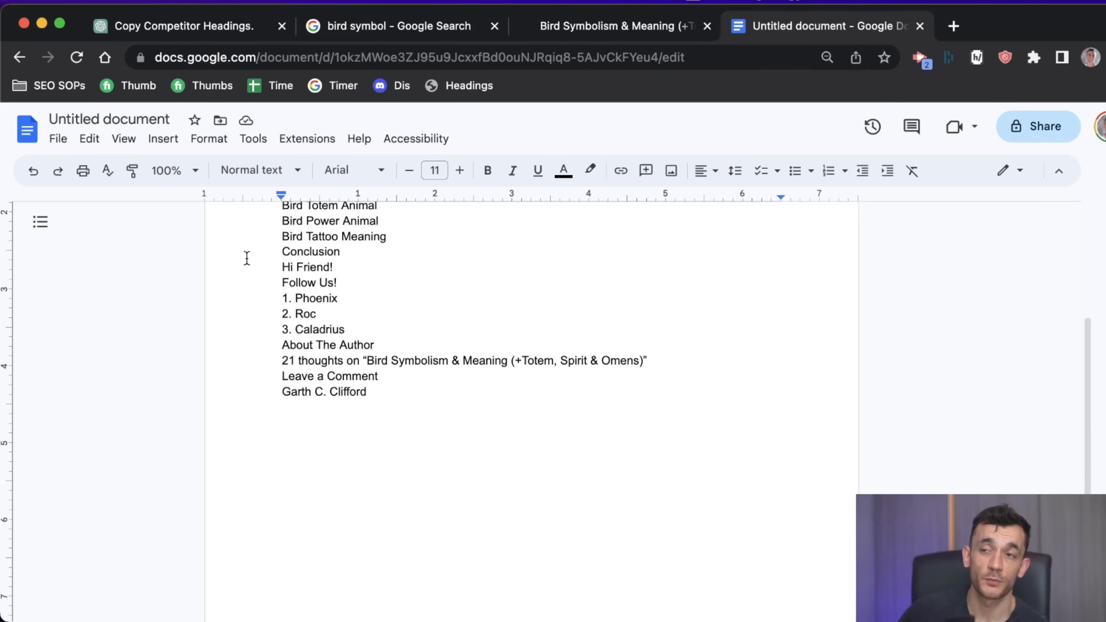
pyautogui.moveTo(247, 257); pyautogui.dragTo(524, 456)
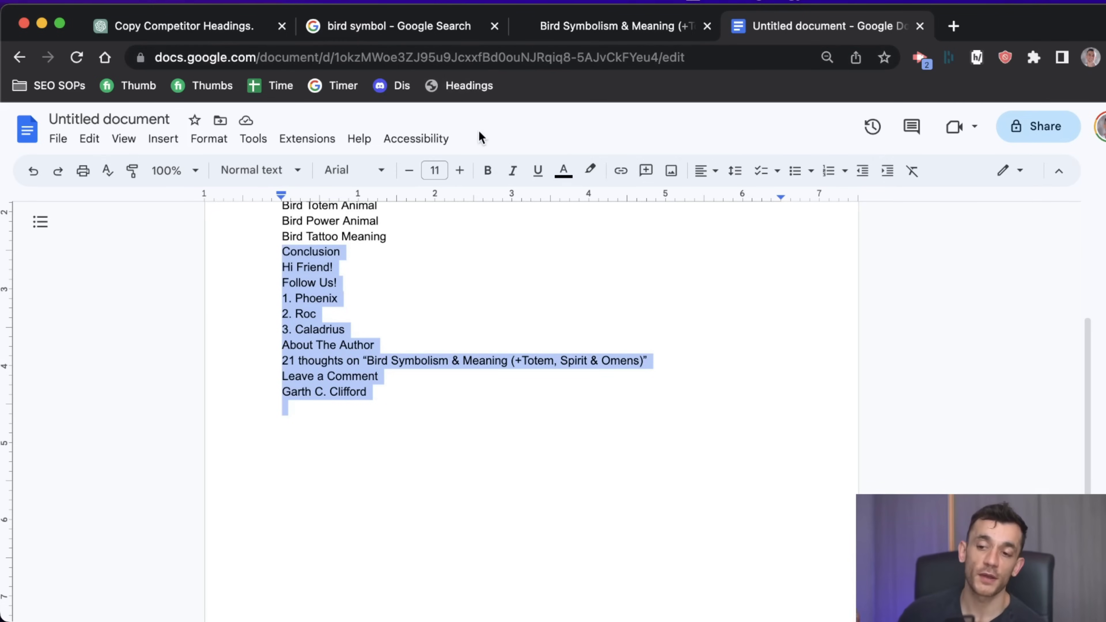
pyautogui.press('super+2')
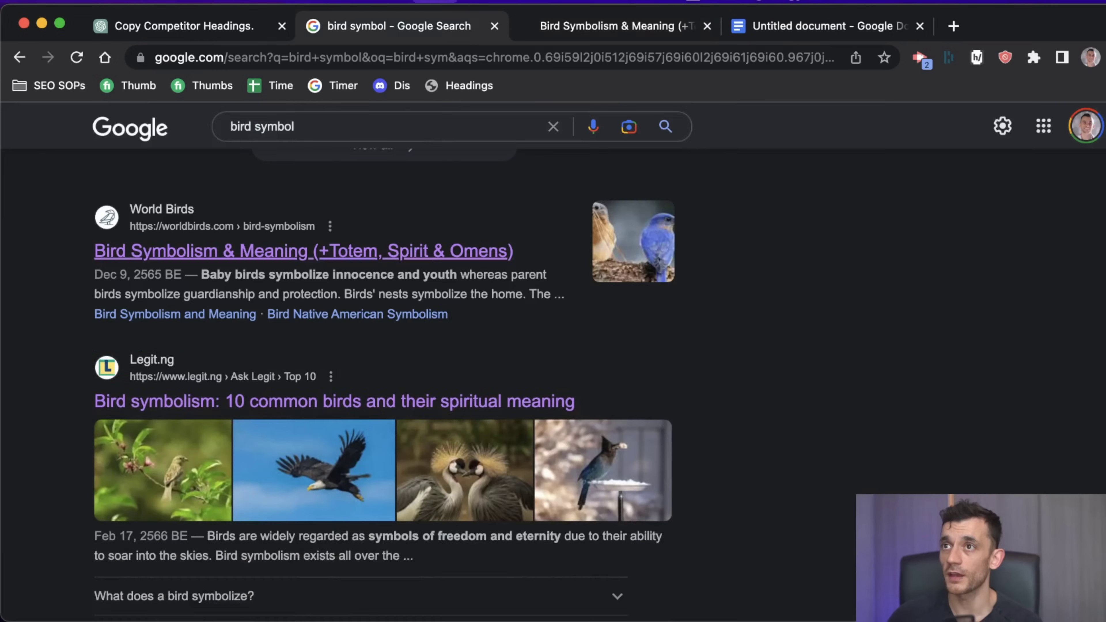
# Open the Legit.ng, 10 Bird Symbolism Meanings, 19 Spiritual Bird Symbols and Thayer Birding results in tabs
pyautogui.moveTo(353, 18); pyautogui.dragTo(565, 24)
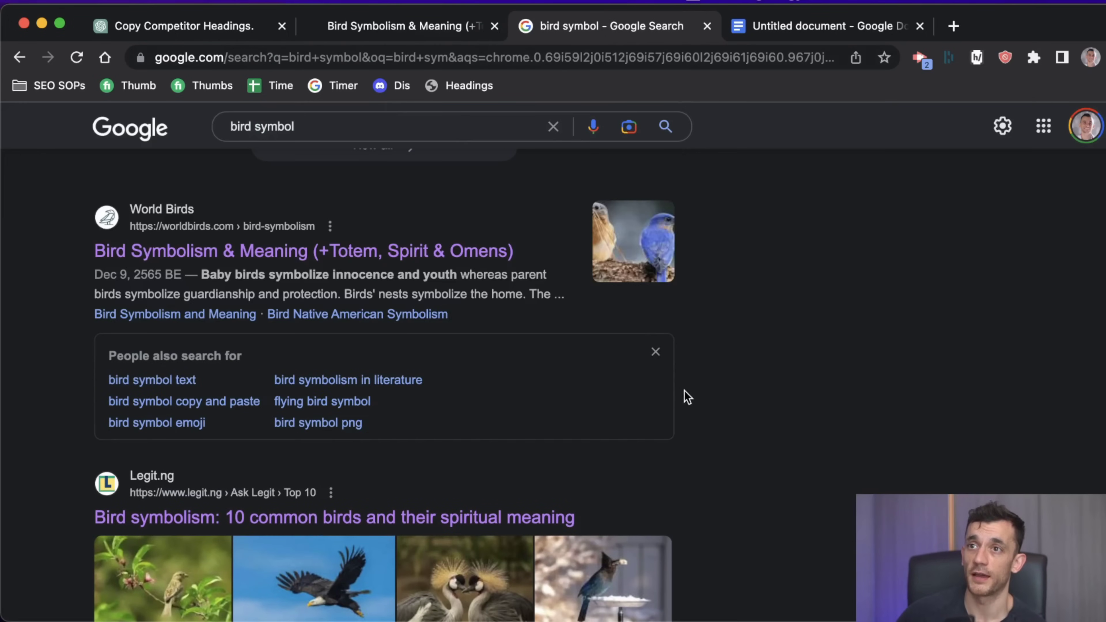
pyautogui.scroll(5, 679, 383)
pyautogui.scroll(-10, 678, 383)
pyautogui.scroll(-15, 673, 387)
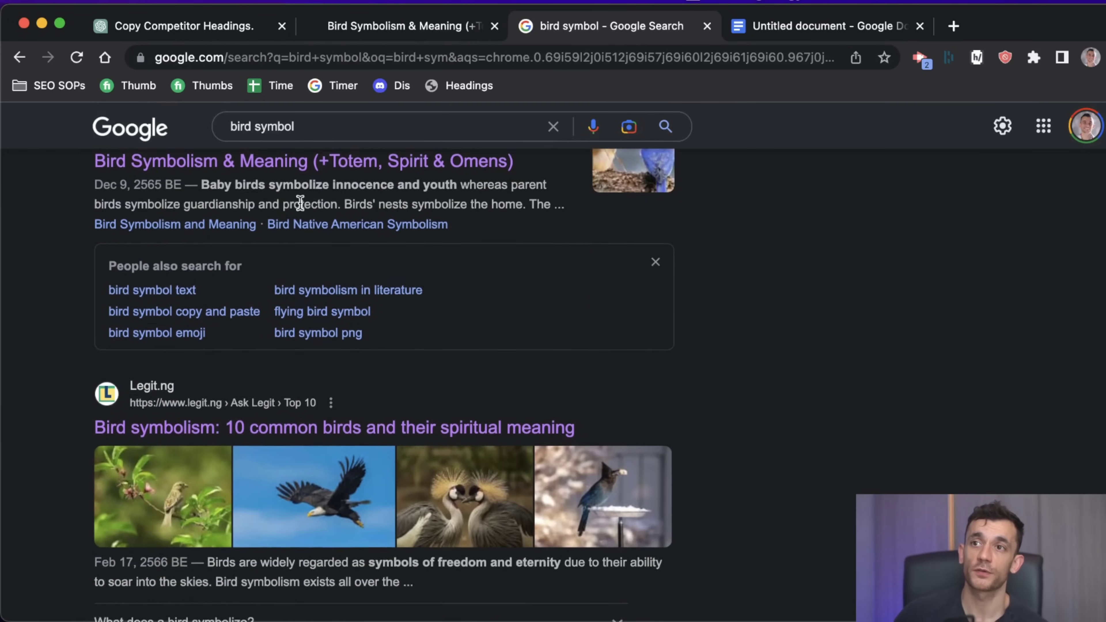
pyautogui.keyDown('super'); pyautogui.click(206, 302); pyautogui.keyUp('super')
pyautogui.scroll(-5, 205, 301)
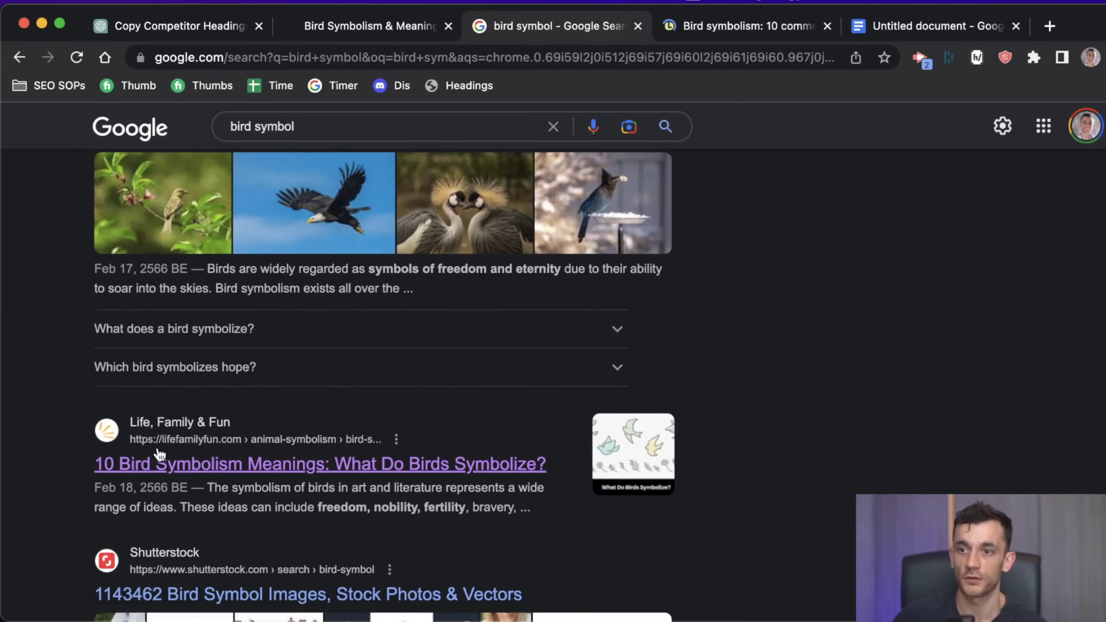
pyautogui.keyDown('super'); pyautogui.click(157, 462); pyautogui.keyUp('super')
pyautogui.scroll(-15, 166, 462)
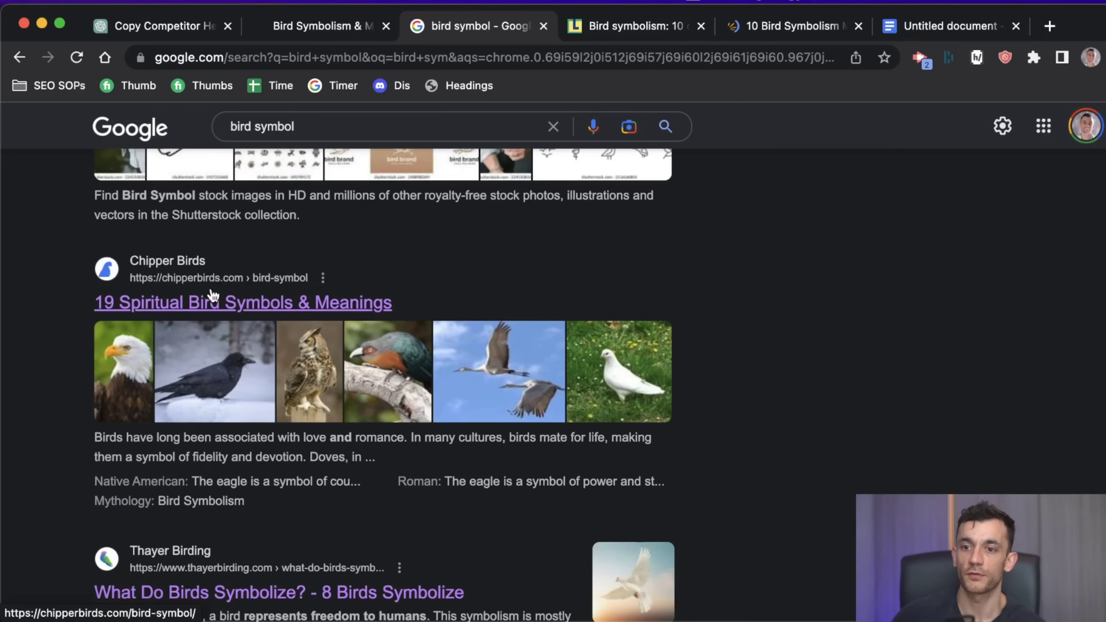
pyautogui.keyDown('super'); pyautogui.click(213, 303); pyautogui.keyUp('super')
pyautogui.scroll(-5, 319, 405)
pyautogui.keyDown('super'); pyautogui.click(314, 417); pyautogui.keyUp('super')
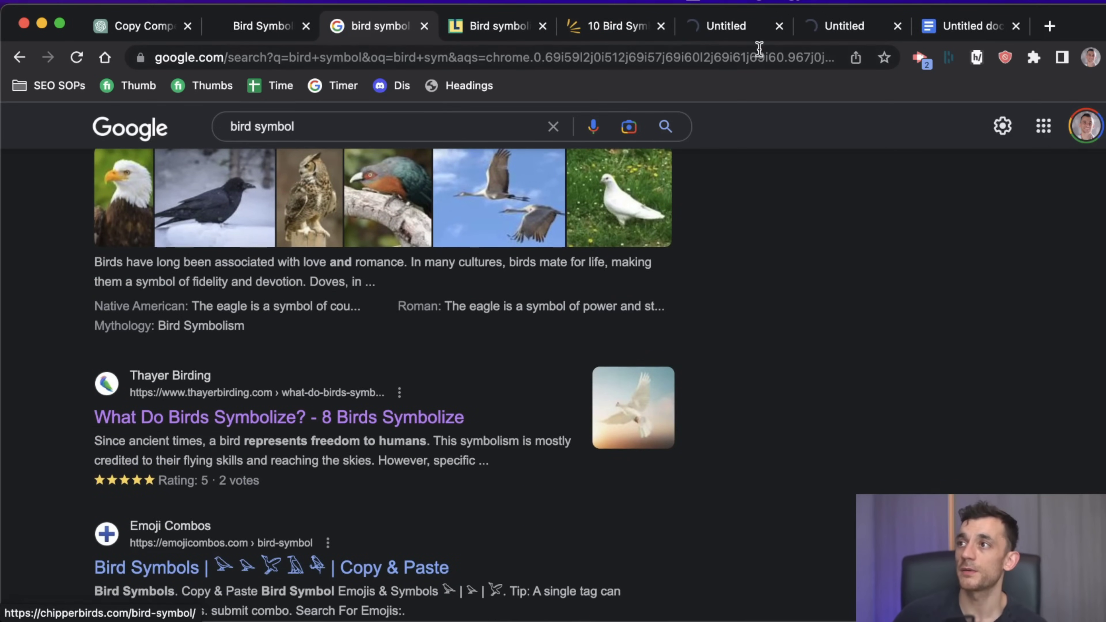
# Copy the Legit.ng article's headings with the bookmarklet and paste them into the Google Doc
pyautogui.click(920, 31)
pyautogui.moveTo(920, 31); pyautogui.dragTo(531, 33)
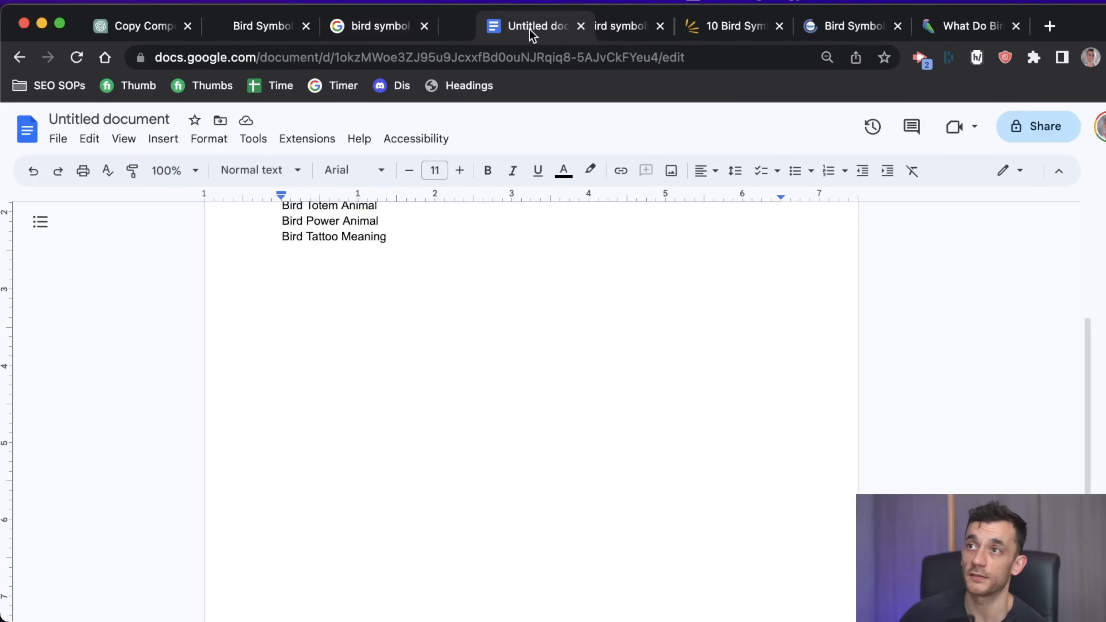
pyautogui.click(592, 33)
pyautogui.click(449, 87)
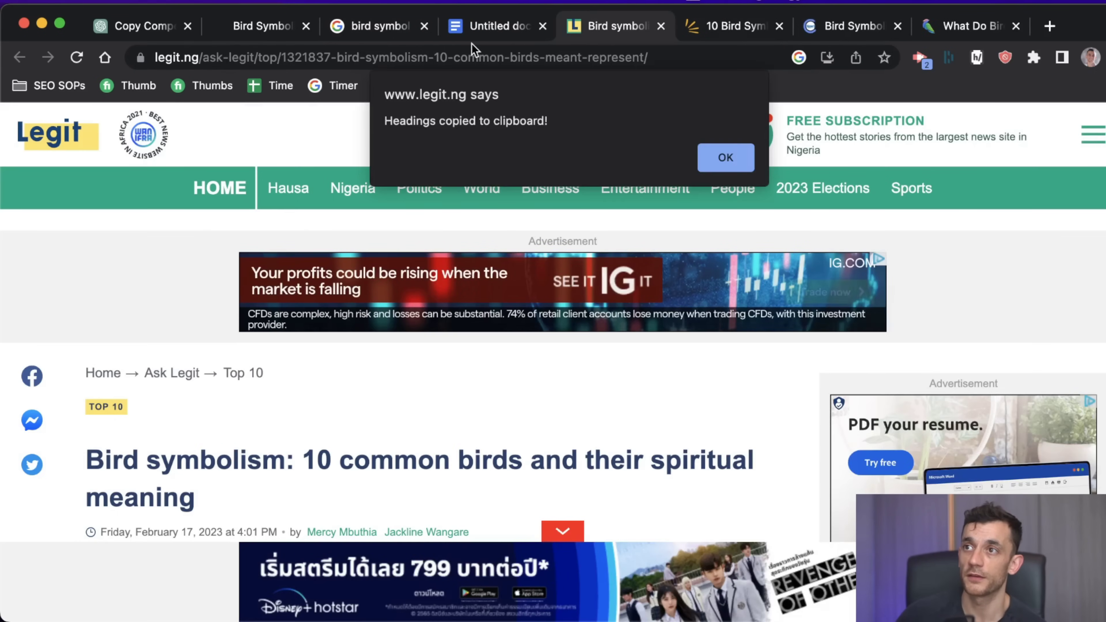
pyautogui.click(723, 156)
pyautogui.press('super+4')
pyautogui.press('super+v')
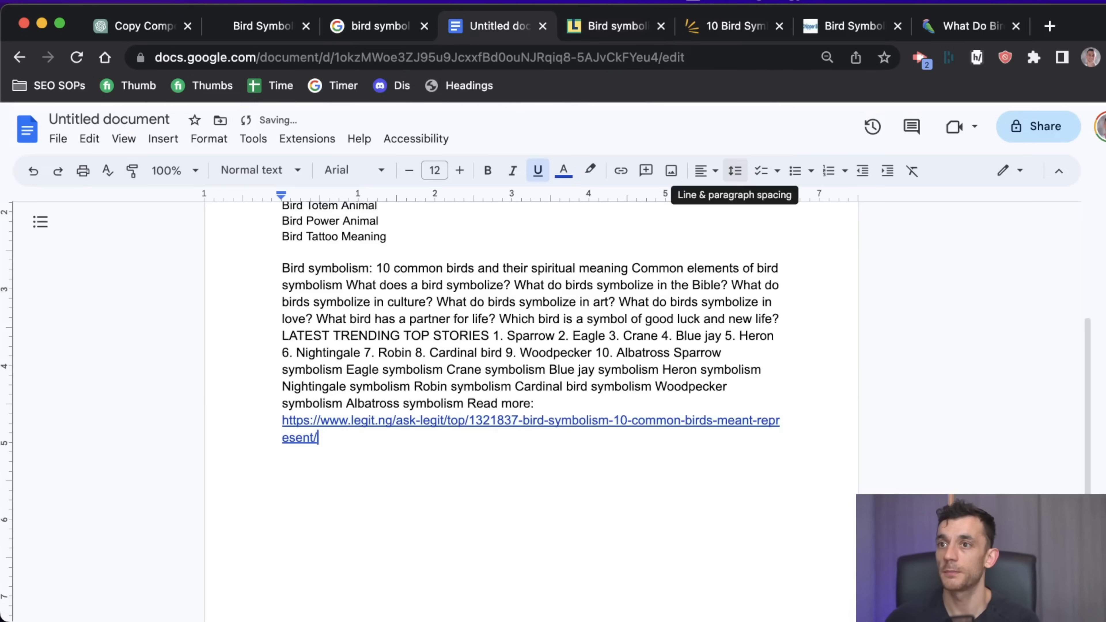
pyautogui.press('super+5')
pyautogui.press('super+w')
# Copy headings from the 10 Bird Symbolism and Chipper Birds pages, then select everything in the Doc
pyautogui.click(466, 86)
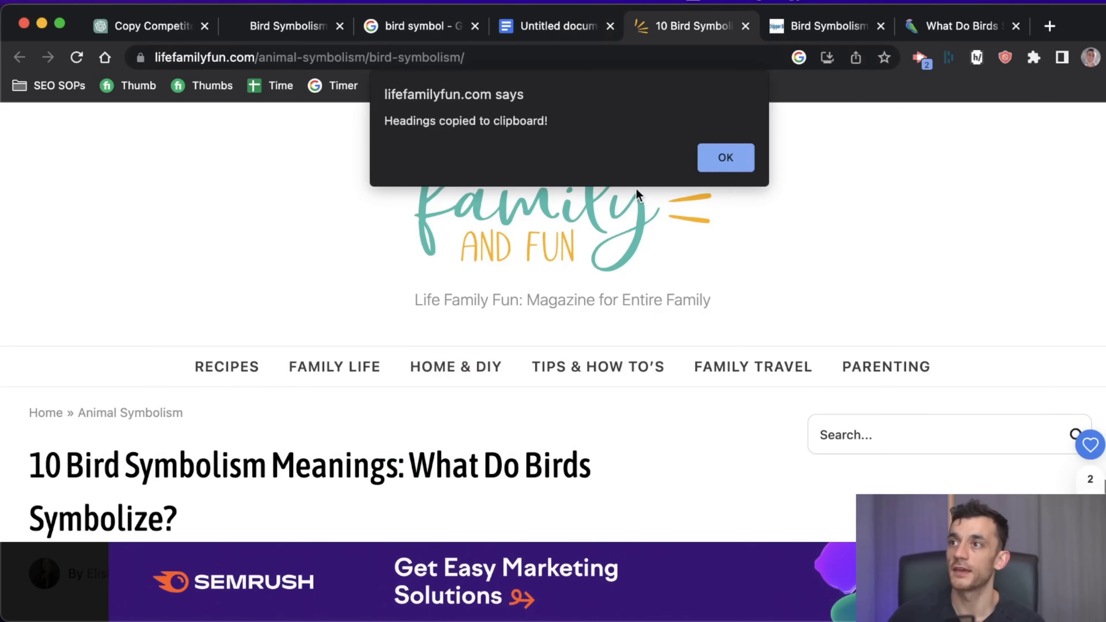
pyautogui.click(709, 158)
pyautogui.press('super+w')
pyautogui.click(466, 86)
pyautogui.click(738, 157)
pyautogui.press('super+4')
pyautogui.scroll(5, 373, 410)
pyautogui.scroll(15, 374, 409)
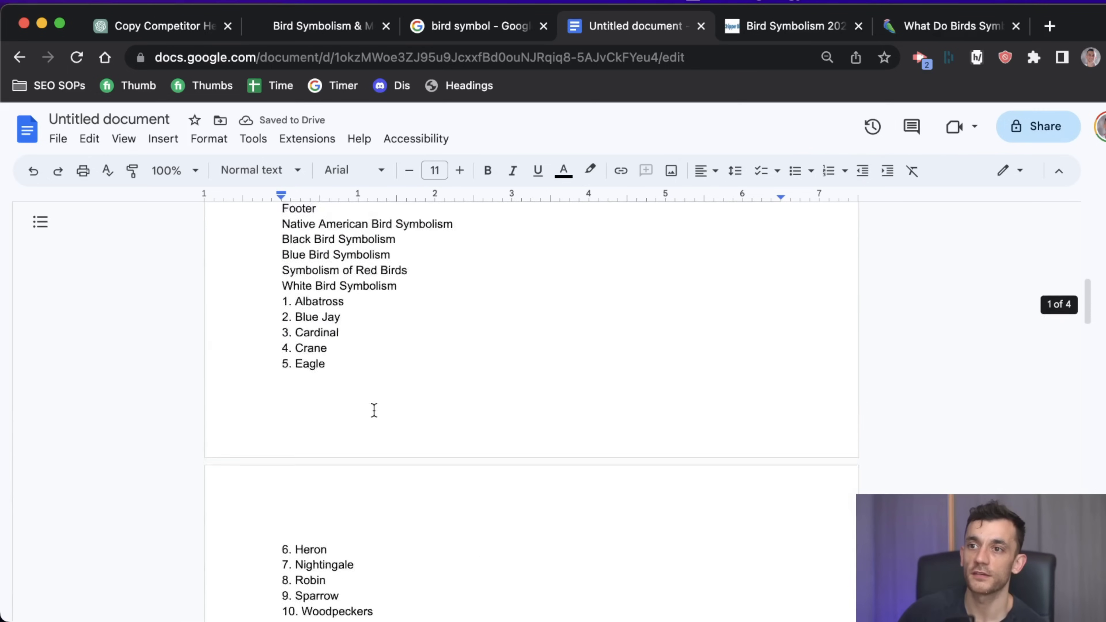
pyautogui.press('super+a')
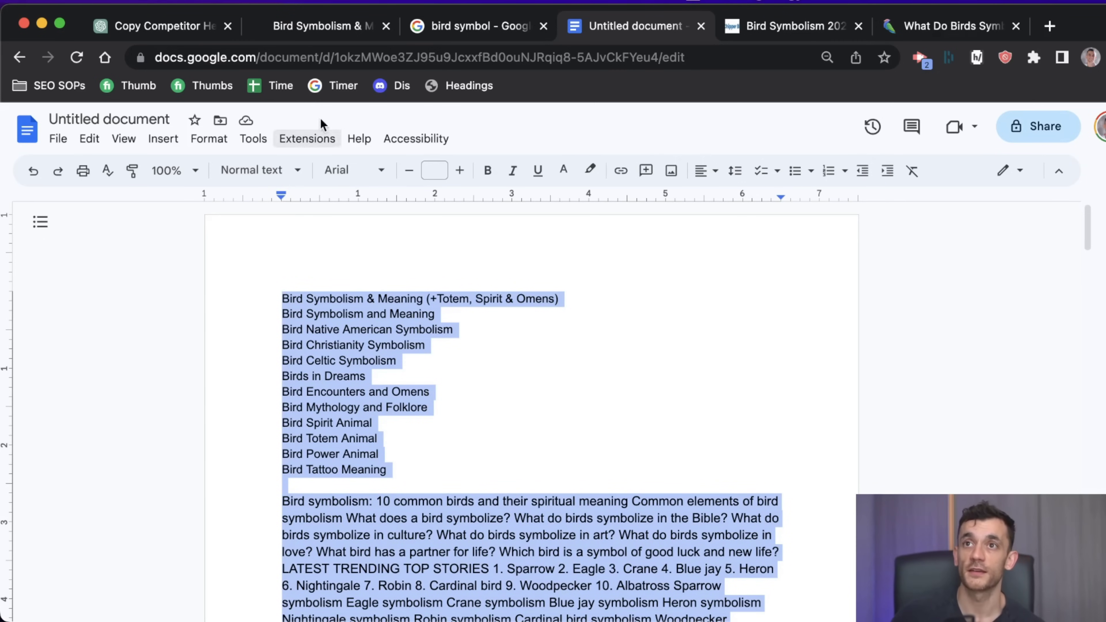
# Paste the headings into ChatGPT and request a neatly organized content outline for 'bid symbol'
pyautogui.click(150, 24)
pyautogui.click(454, 567)
pyautogui.press('super+v')
pyautogui.press('super+Up')
pyautogui.write("Based on the headings, create a content outline that's neatly org")
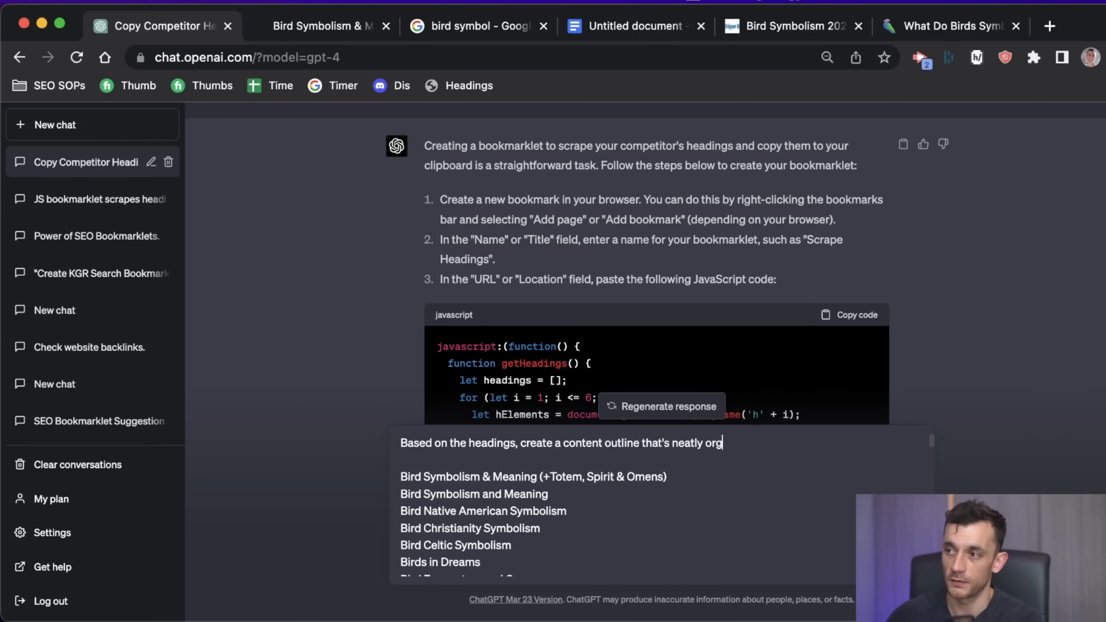
pyautogui.write('anized for my keyword bid symbol')
pyautogui.press('Return')
# Review the outline, then copy the chipperbirds page's headings with the Headings bookmarklet
pyautogui.scroll(8, 593, 421)
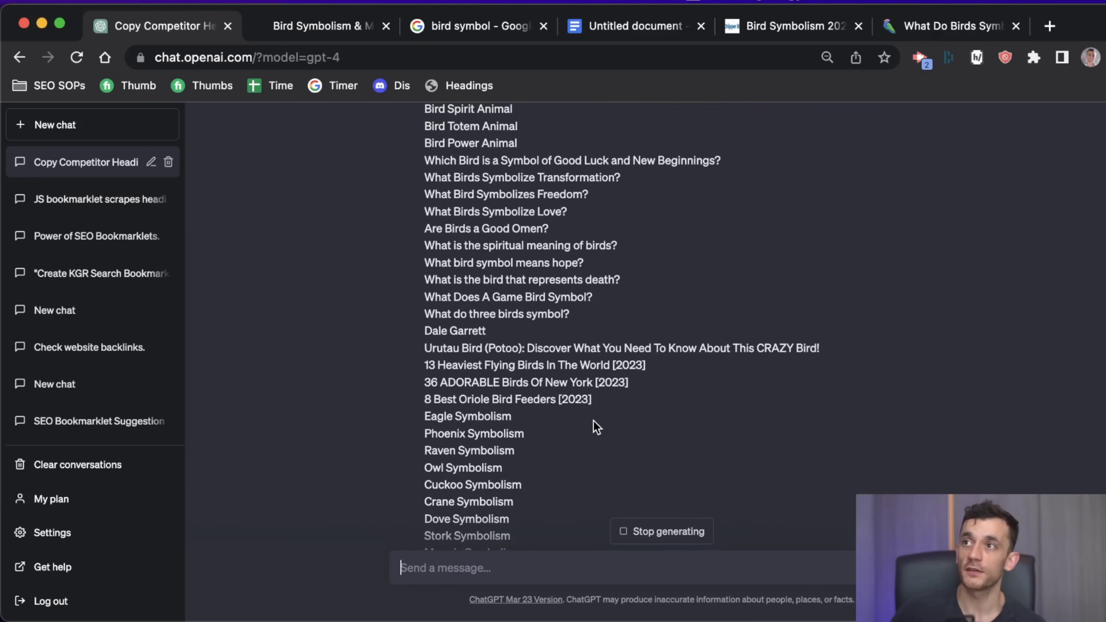
pyautogui.scroll(2, 593, 420)
pyautogui.scroll(-15, 593, 421)
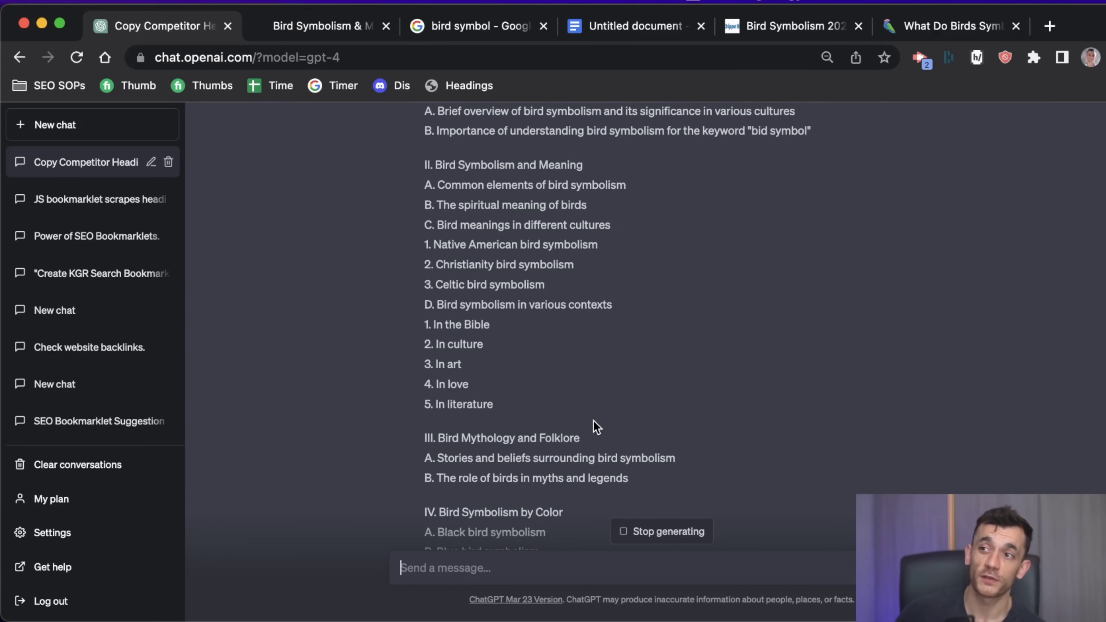
pyautogui.scroll(5, 595, 425)
pyautogui.scroll(-10, 594, 424)
pyautogui.scroll(4, 594, 425)
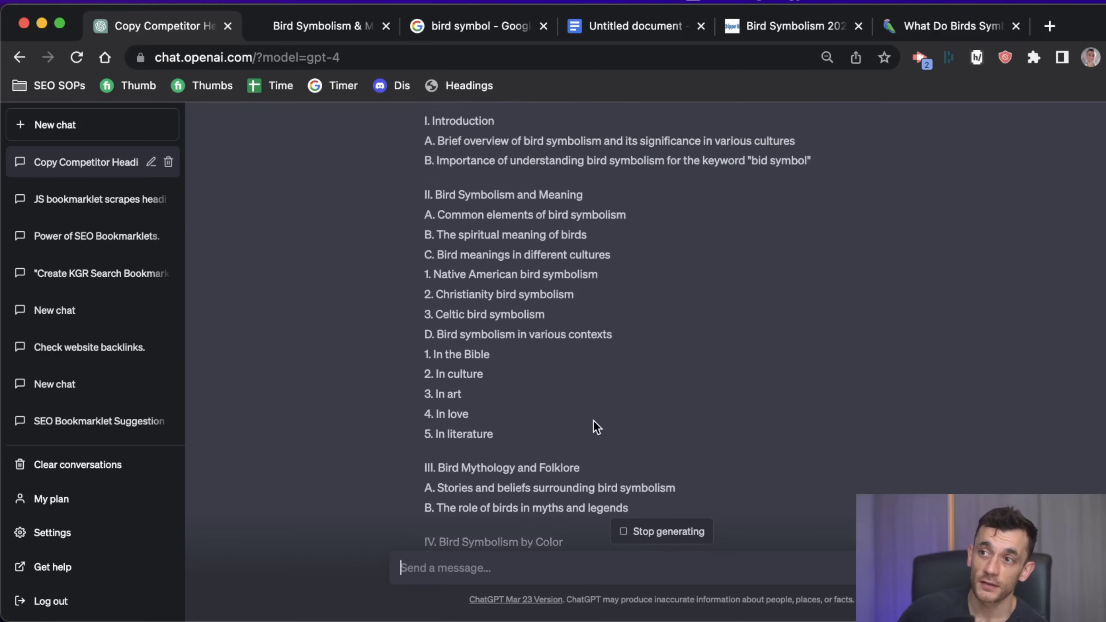
pyautogui.scroll(3, 557, 444)
pyautogui.scroll(-10, 522, 470)
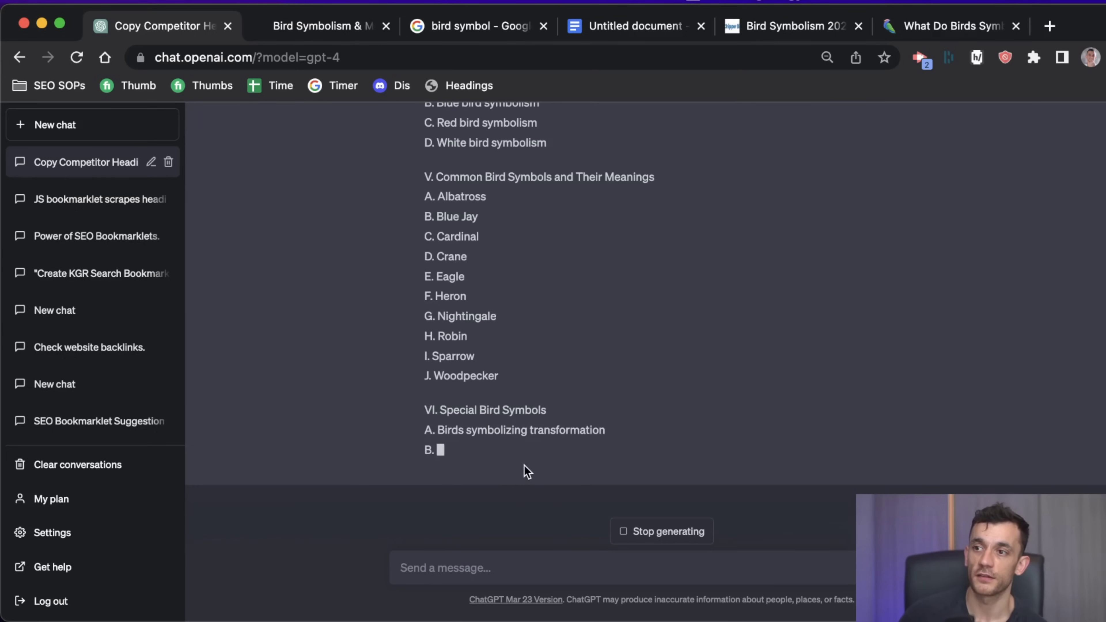
pyautogui.click(788, 26)
pyautogui.click(452, 82)
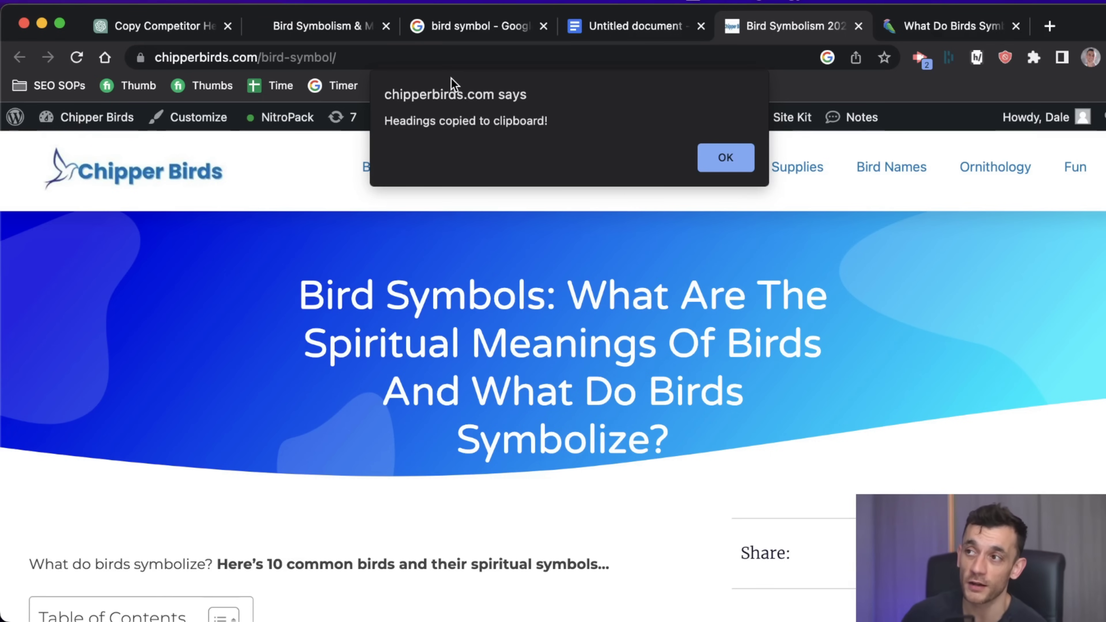
# Dismiss the headings-copied alert
pyautogui.click(716, 164)
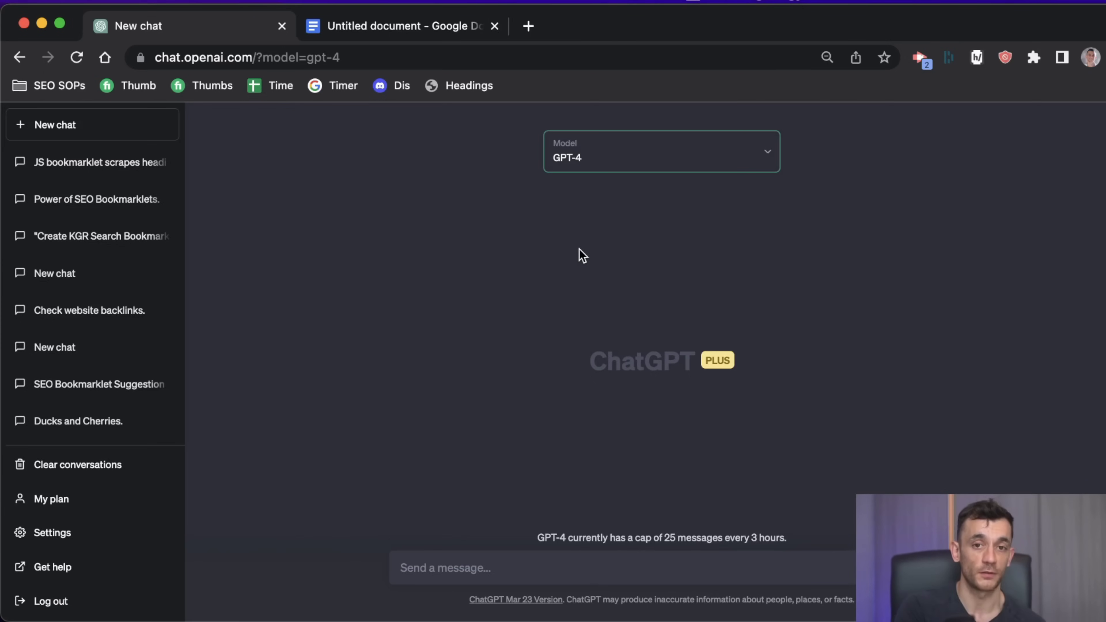
# Paste and send a request for a bookmarklet that highlights internal and external links
pyautogui.click(467, 566)
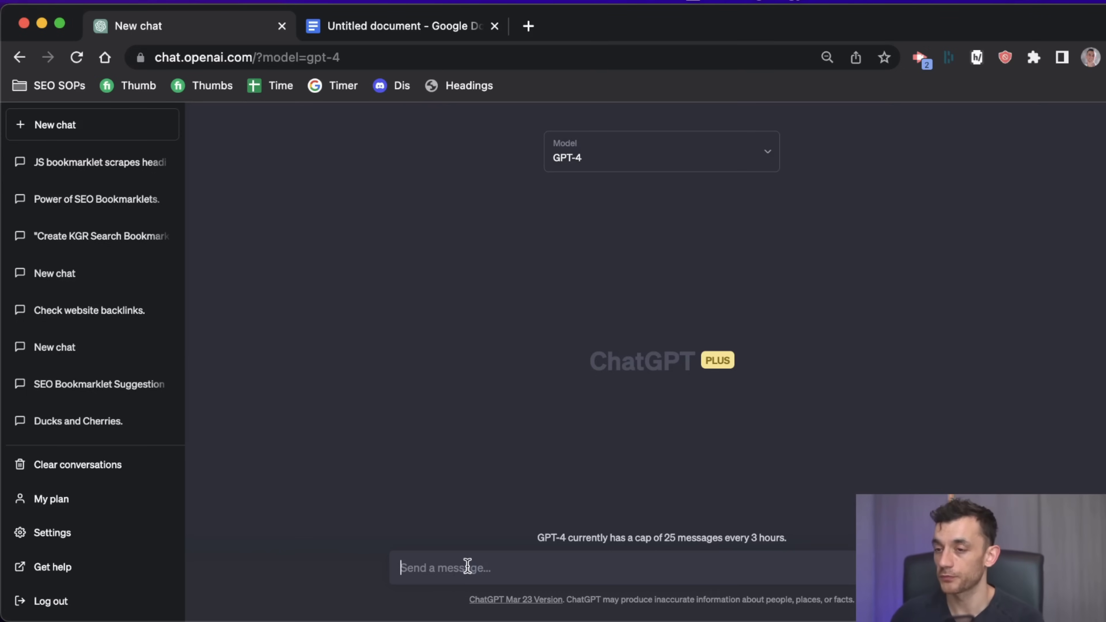
pyautogui.press('super+v')
pyautogui.press('Return')
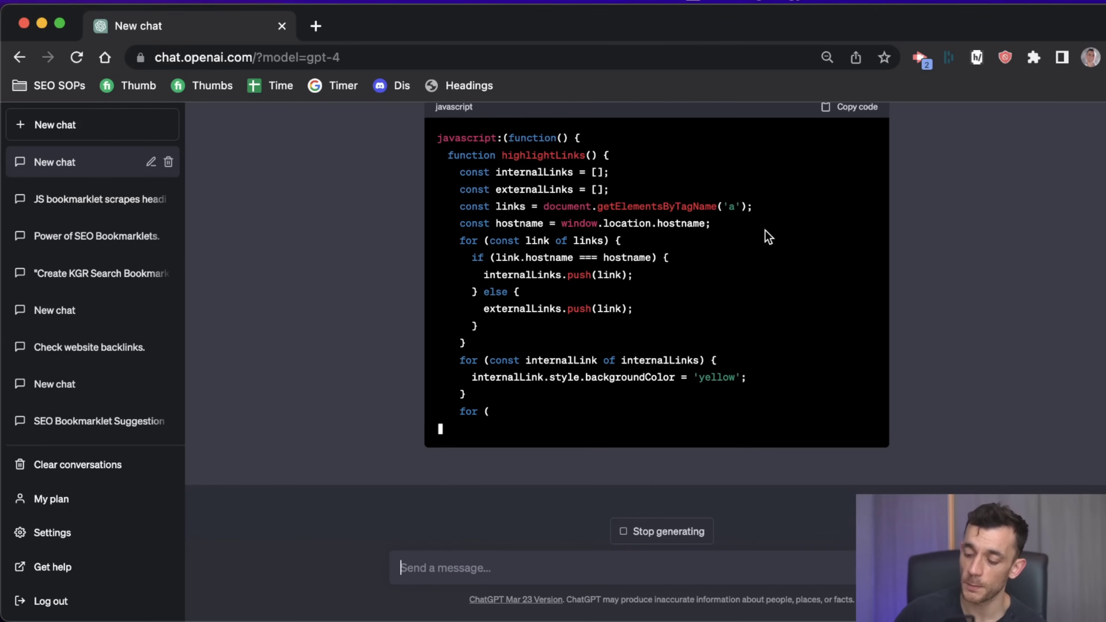
# Bookmark the current page under the name 'Highlight internal/external'
pyautogui.press('super+d')
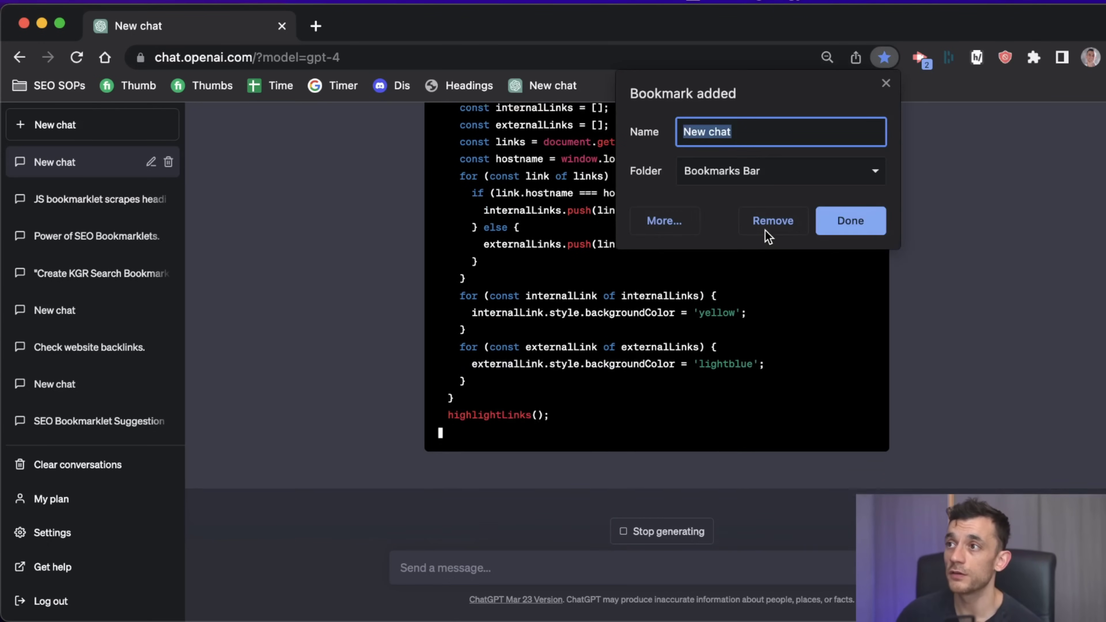
pyautogui.press('BackSpace')
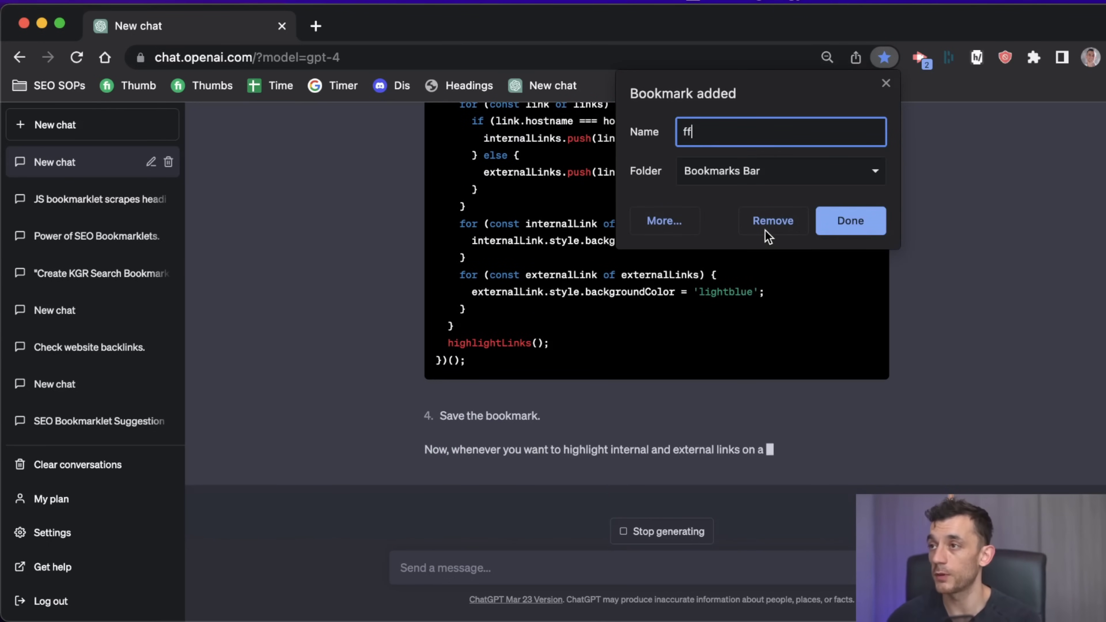
pyautogui.write('Internal')
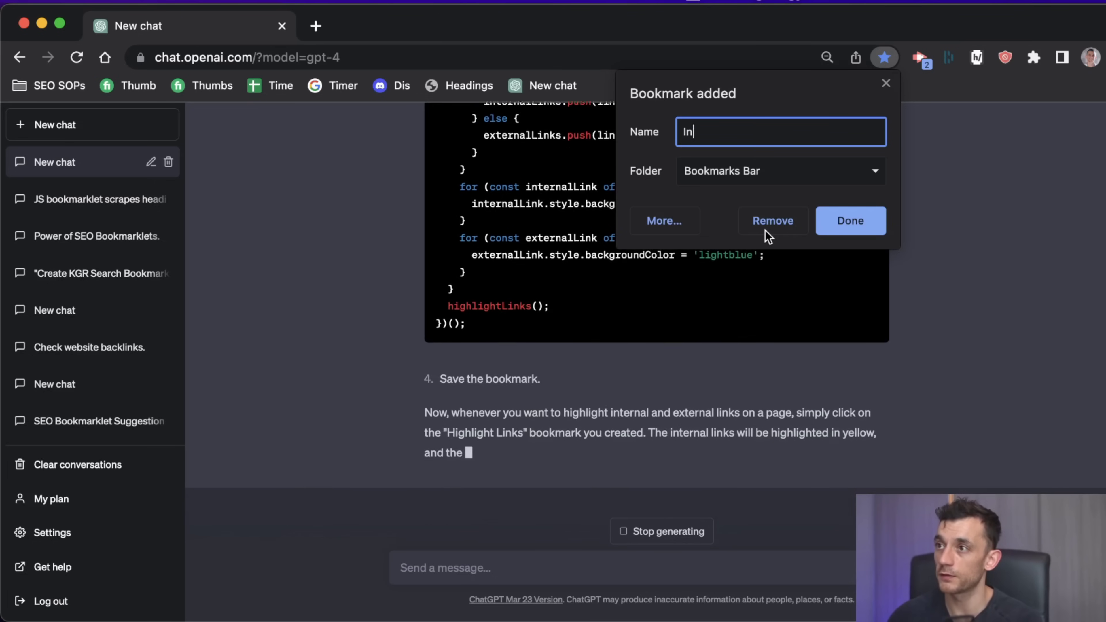
pyautogui.hotkey('alt', 'BackSpace')
pyautogui.write('Highlight ')
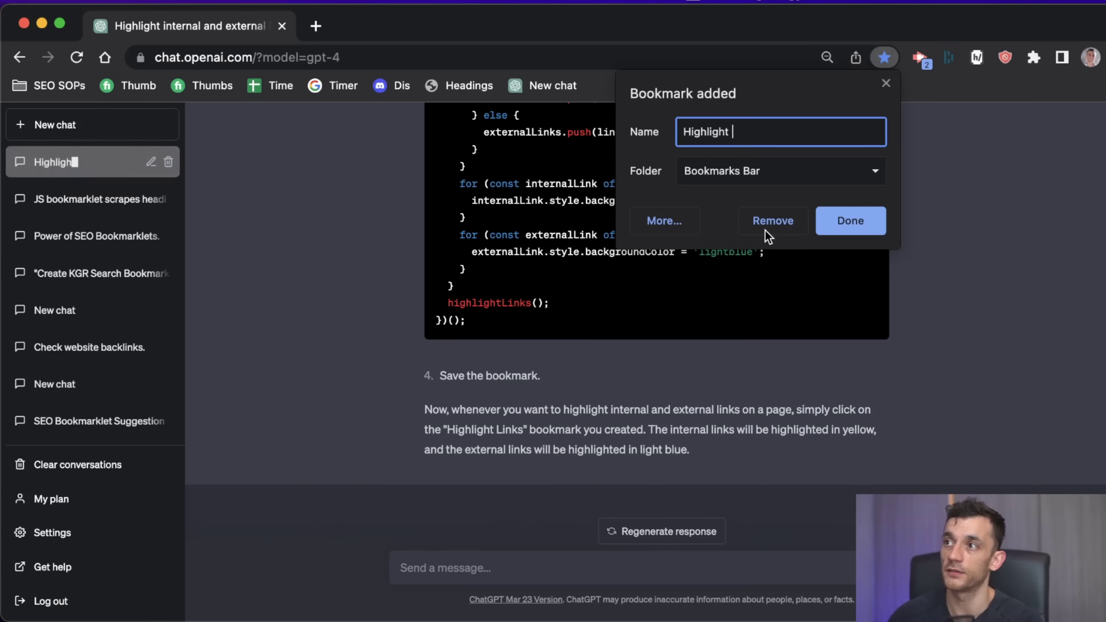
pyautogui.write('internal/external')
pyautogui.press('Return')
# Copy the generated code and save it as the new bookmark's address
pyautogui.scroll(5, 857, 192)
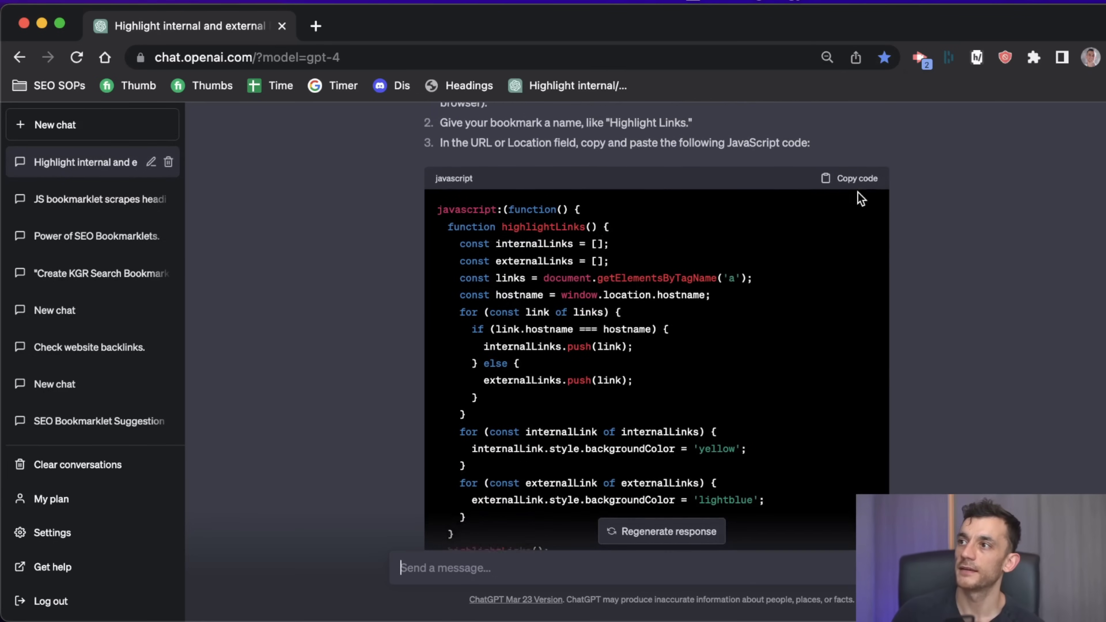
pyautogui.click(854, 187)
pyautogui.rightClick(541, 95)
pyautogui.click(589, 183)
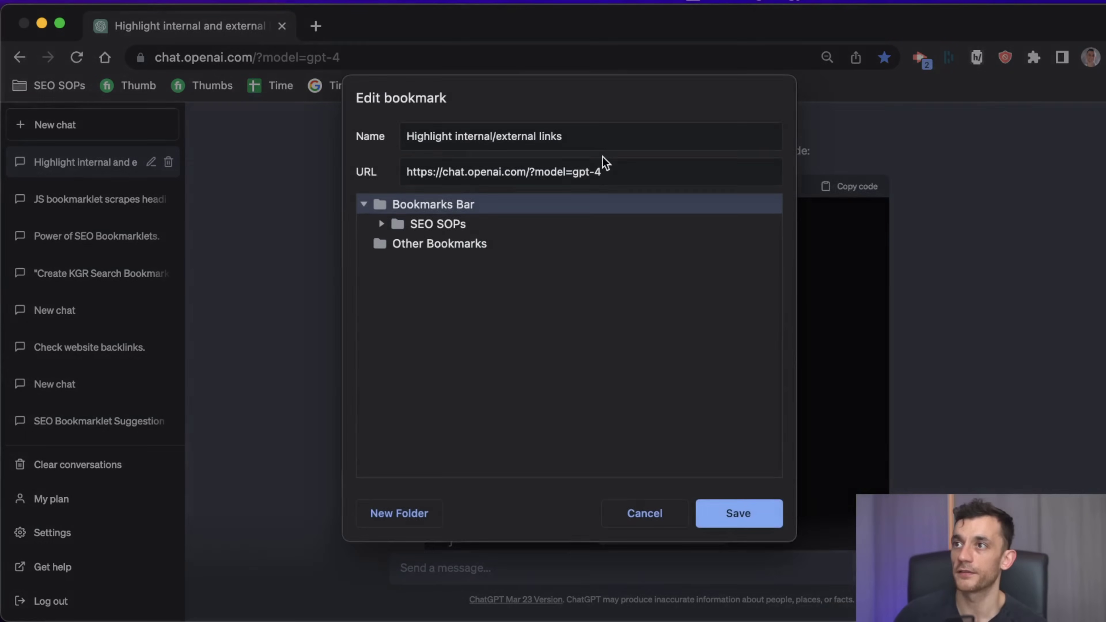
pyautogui.click(539, 177)
pyautogui.press('super+a')
pyautogui.press('super+v')
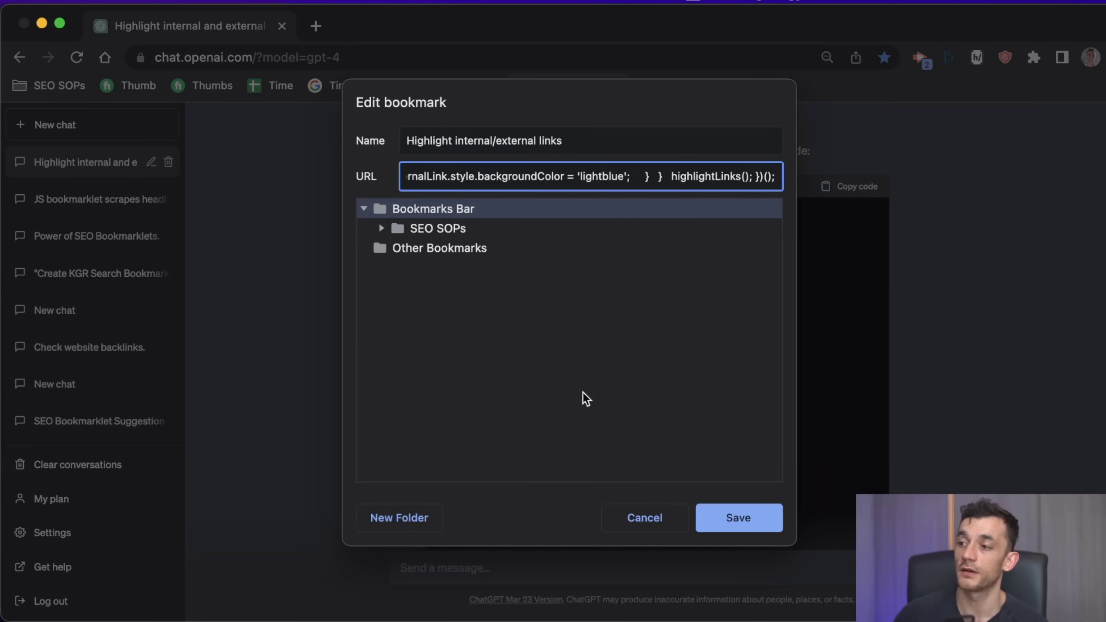
pyautogui.click(779, 514)
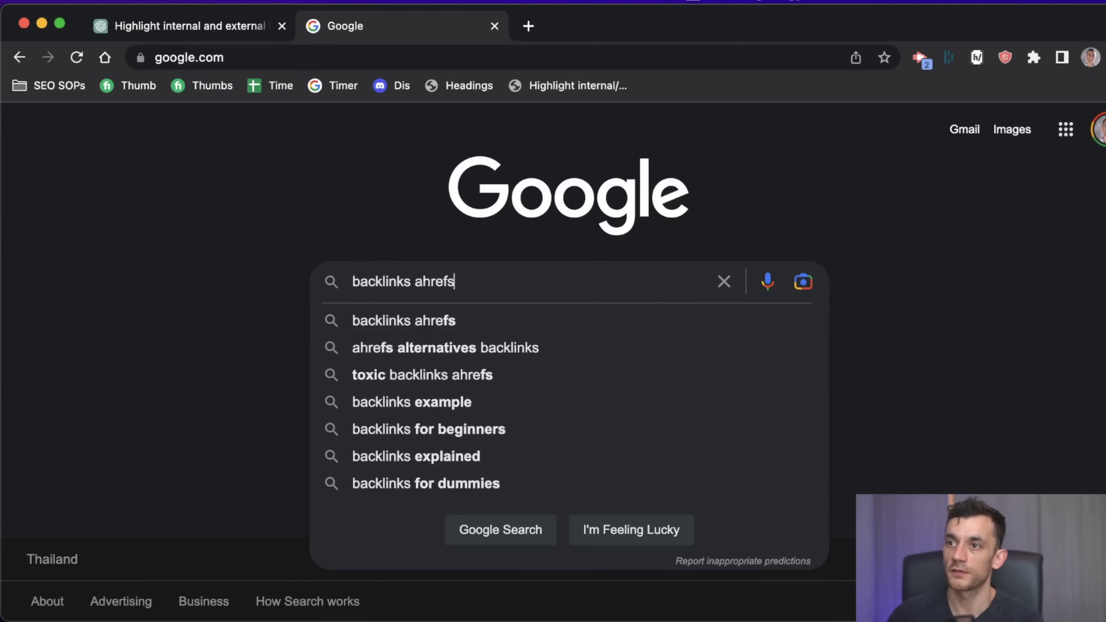
pyautogui.press('Return')
pyautogui.click(209, 465)
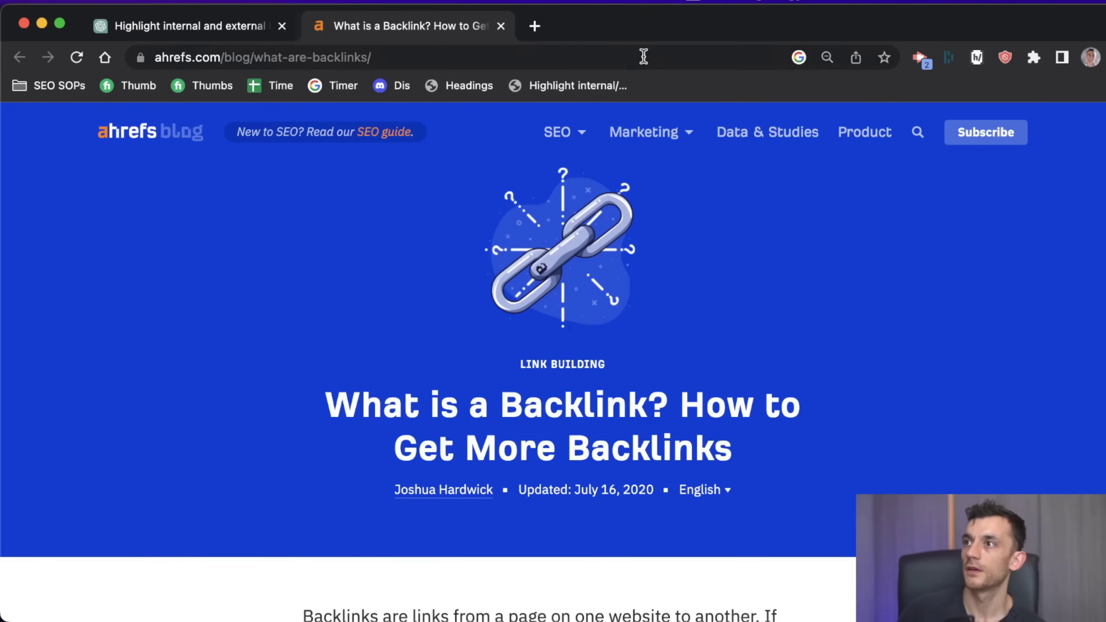
pyautogui.click(582, 85)
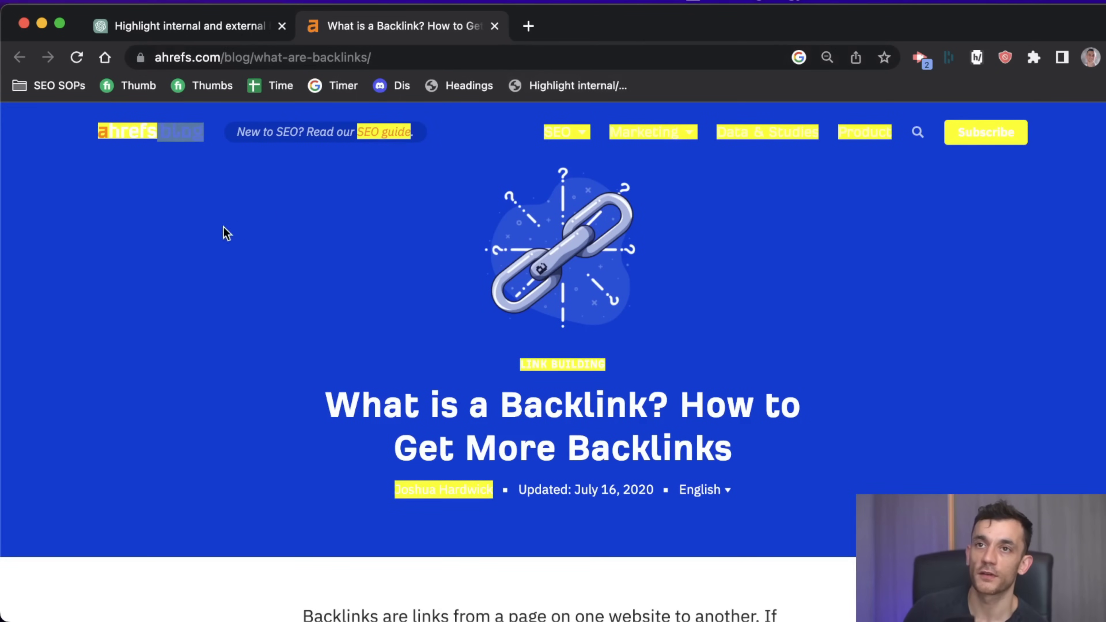
pyautogui.click(563, 86)
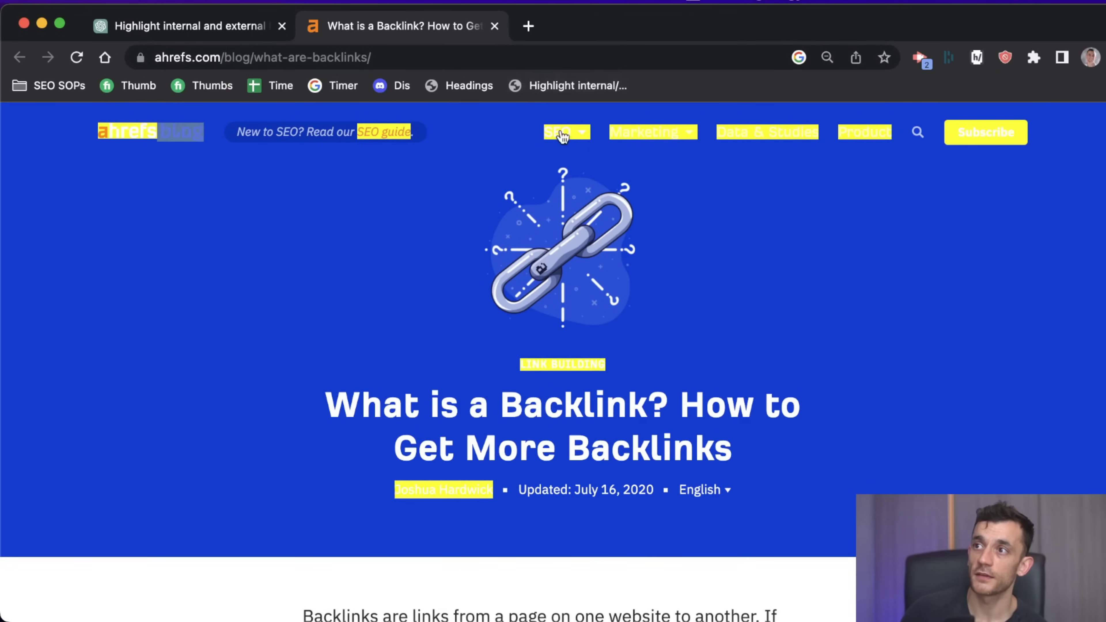
pyautogui.scroll(-15, 618, 405)
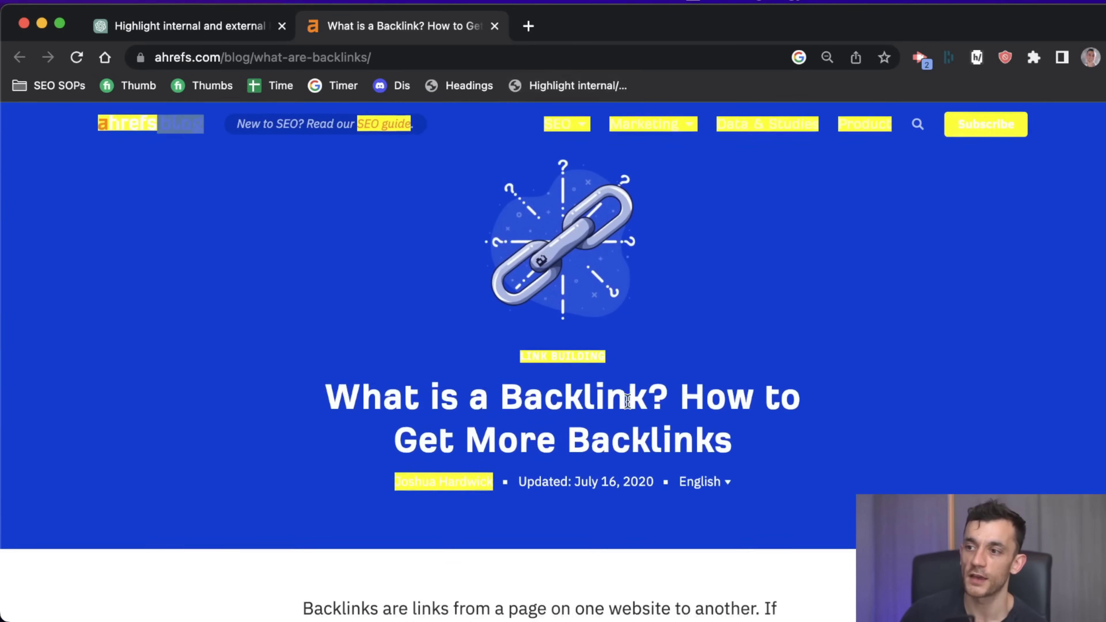
pyautogui.scroll(-15, 623, 410)
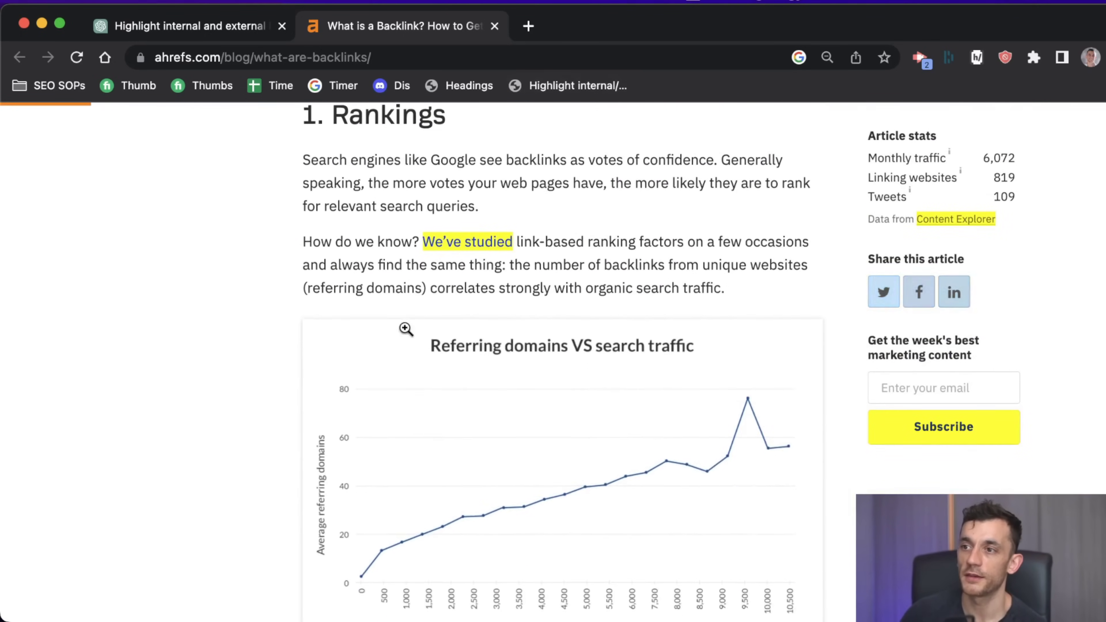
pyautogui.scroll(-15, 449, 272)
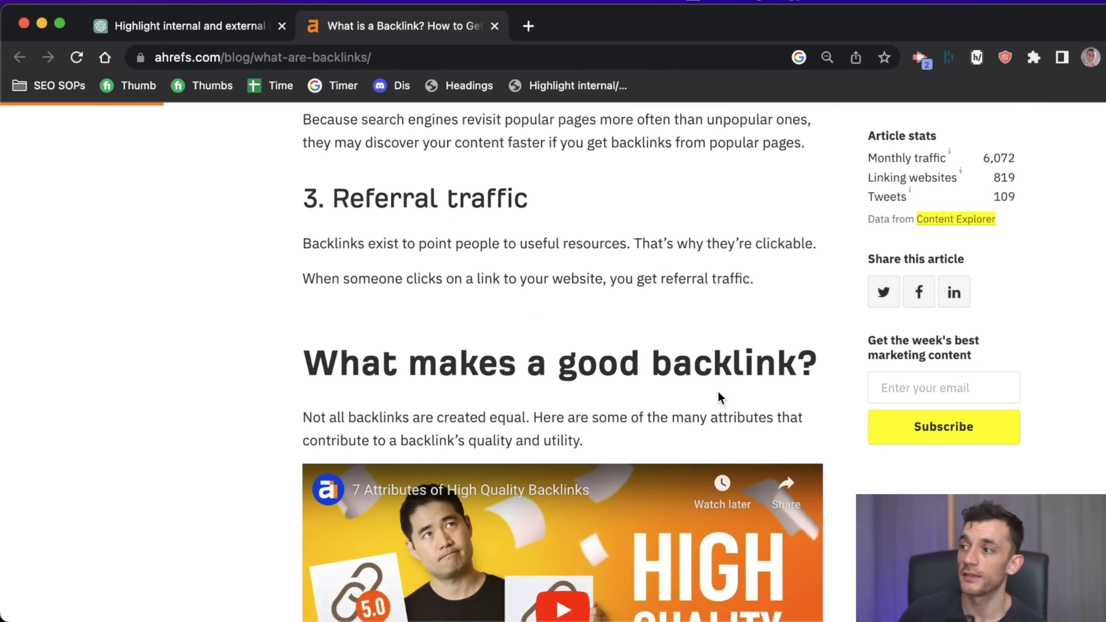
pyautogui.scroll(-3, 609, 379)
pyautogui.scroll(-3, 673, 385)
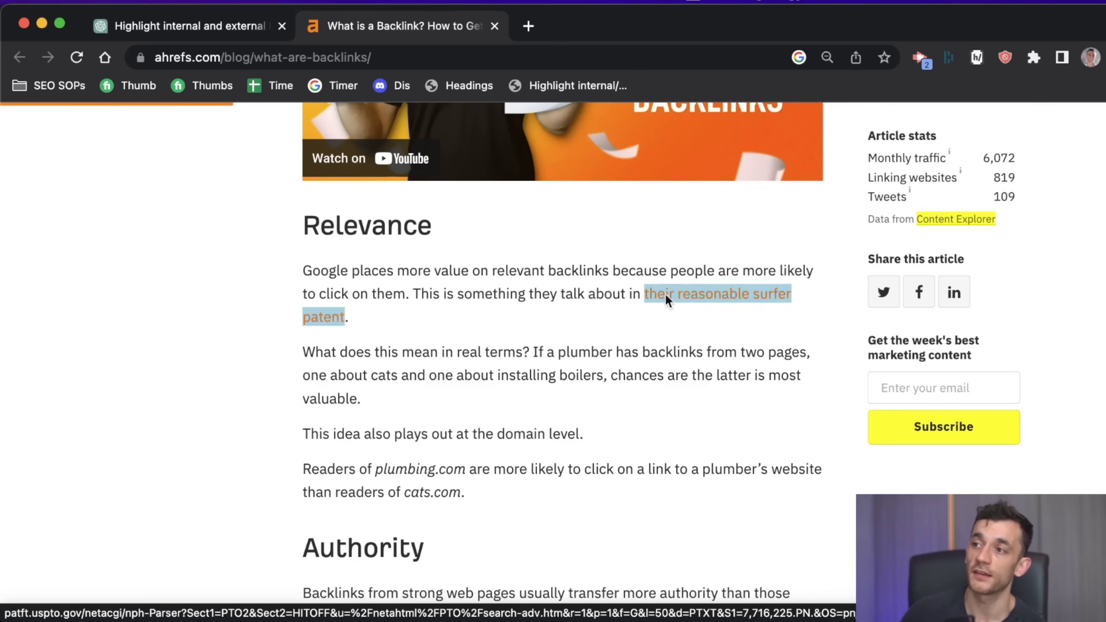
pyautogui.scroll(-1, 593, 349)
pyautogui.scroll(-20, 593, 349)
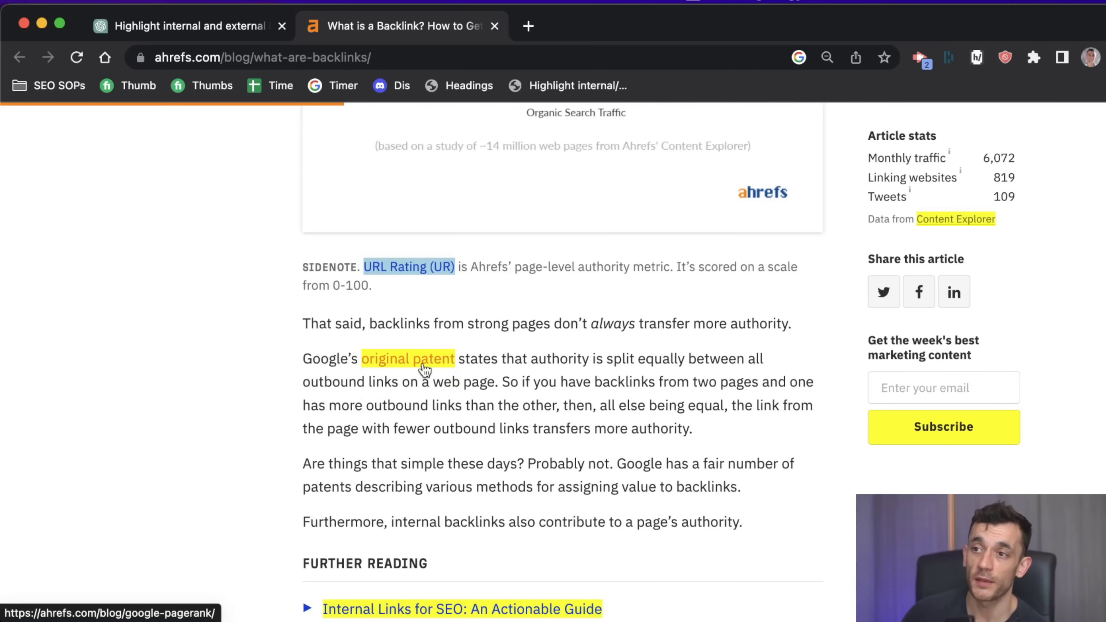
pyautogui.scroll(-1, 424, 369)
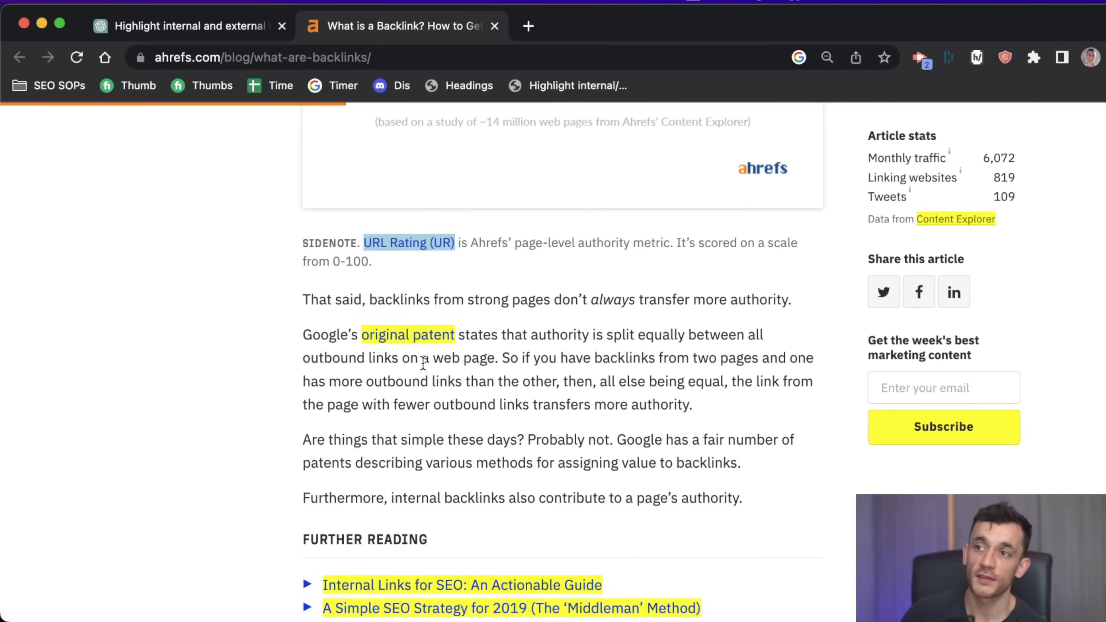
pyautogui.scroll(-20, 492, 290)
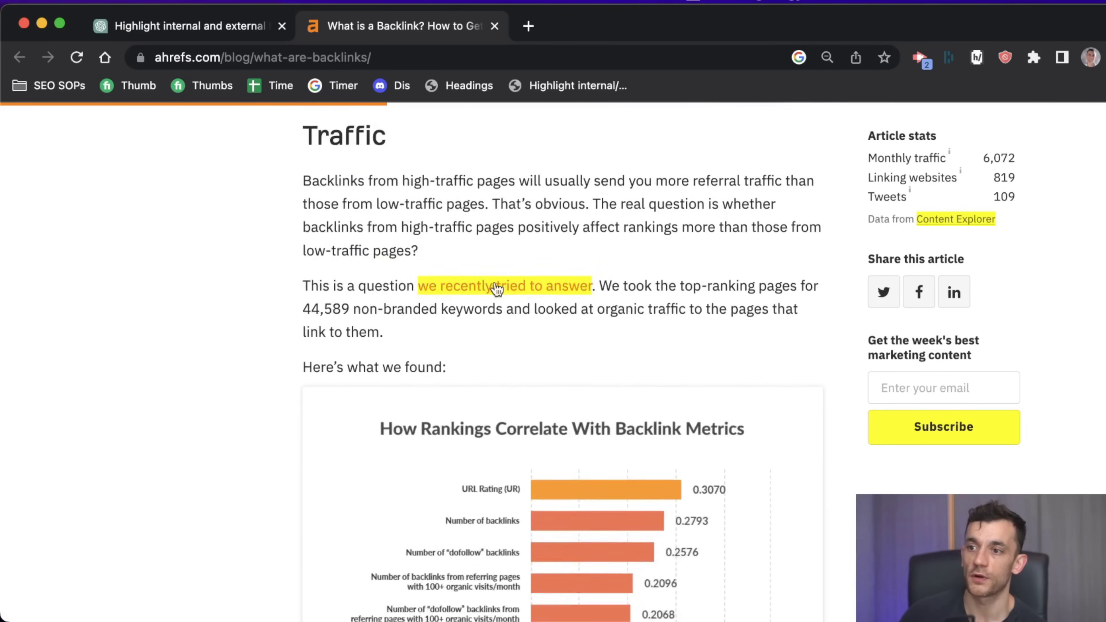
pyautogui.scroll(-15, 497, 289)
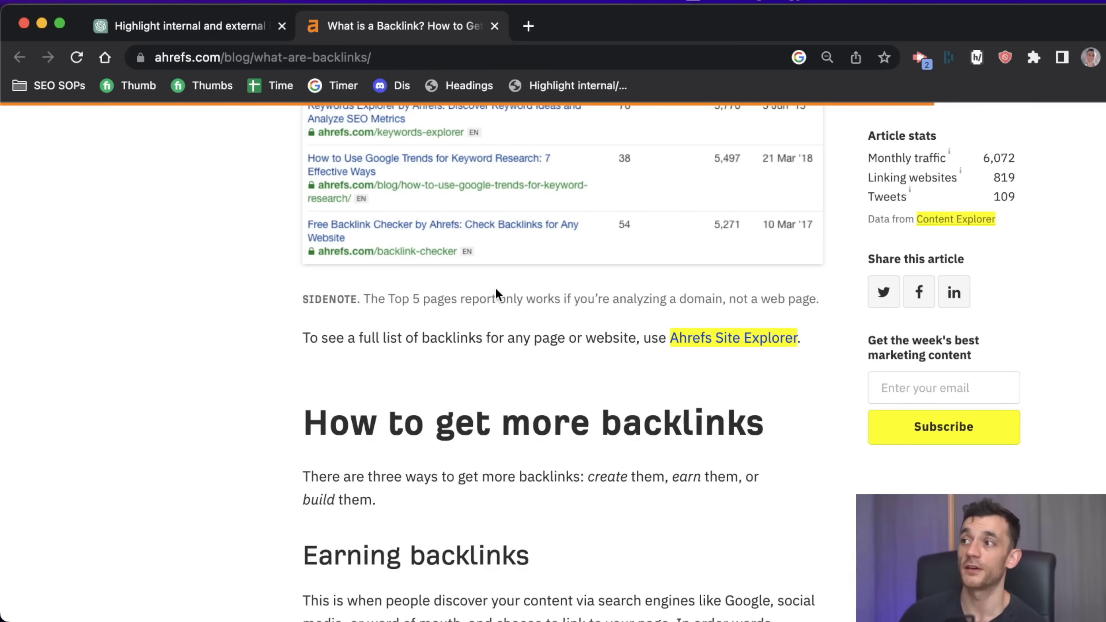
pyautogui.press('super+Tab')
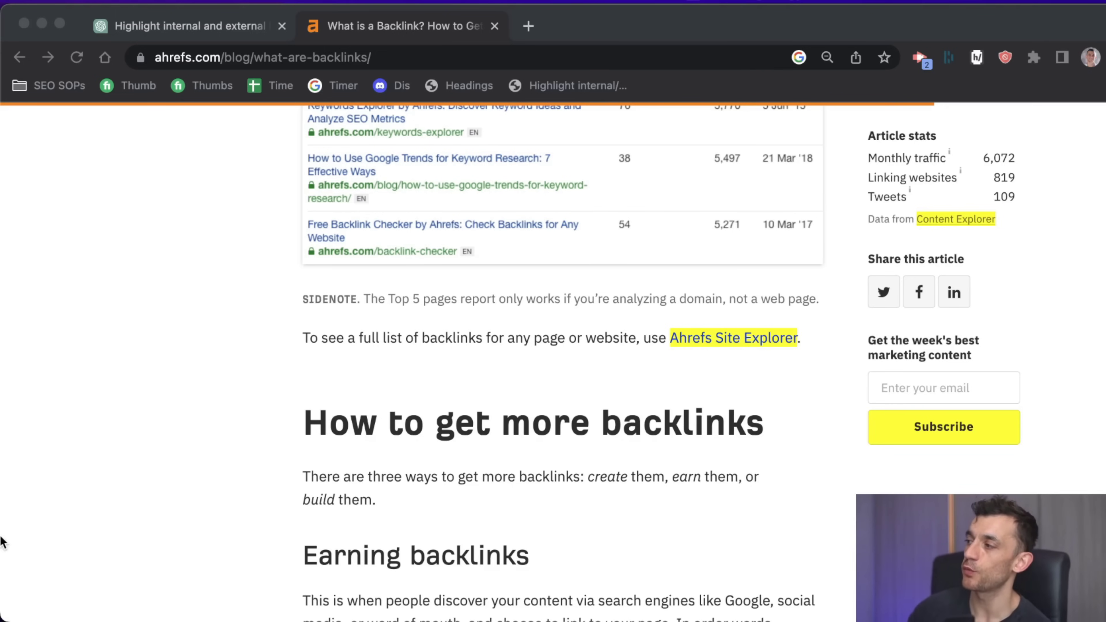
pyautogui.scroll(-3, 239, 529)
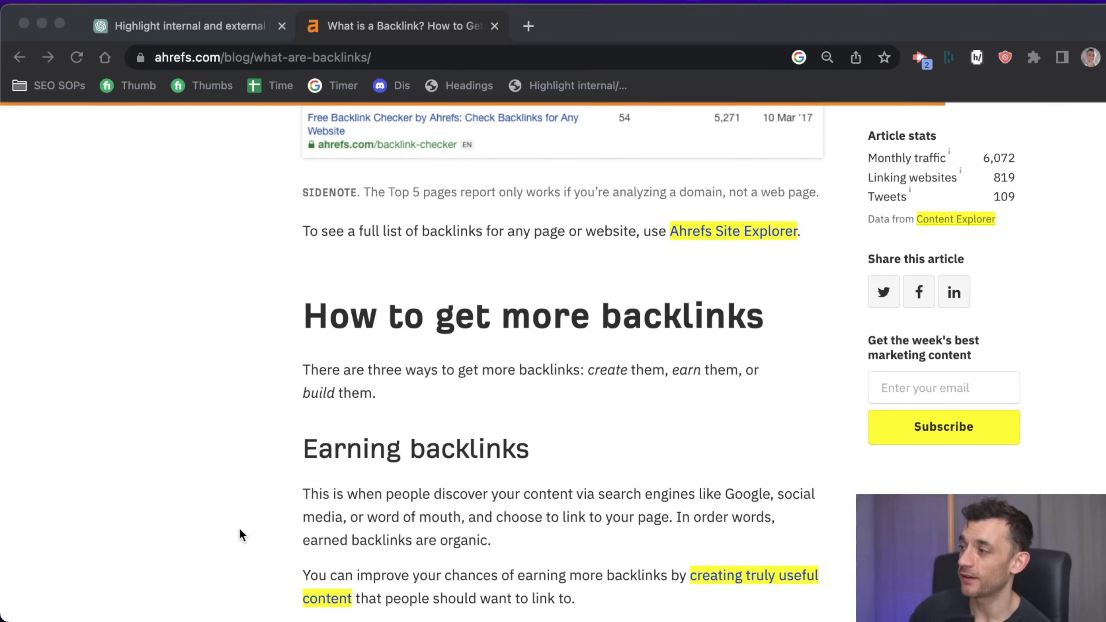
pyautogui.scroll(-15, 239, 527)
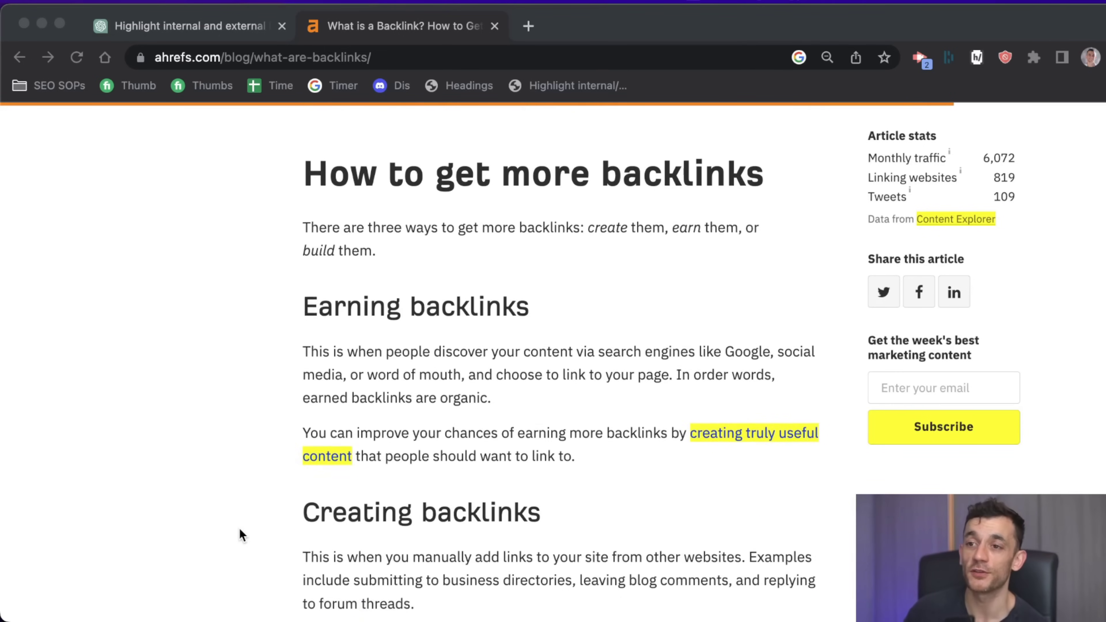
pyautogui.scroll(15, 280, 533)
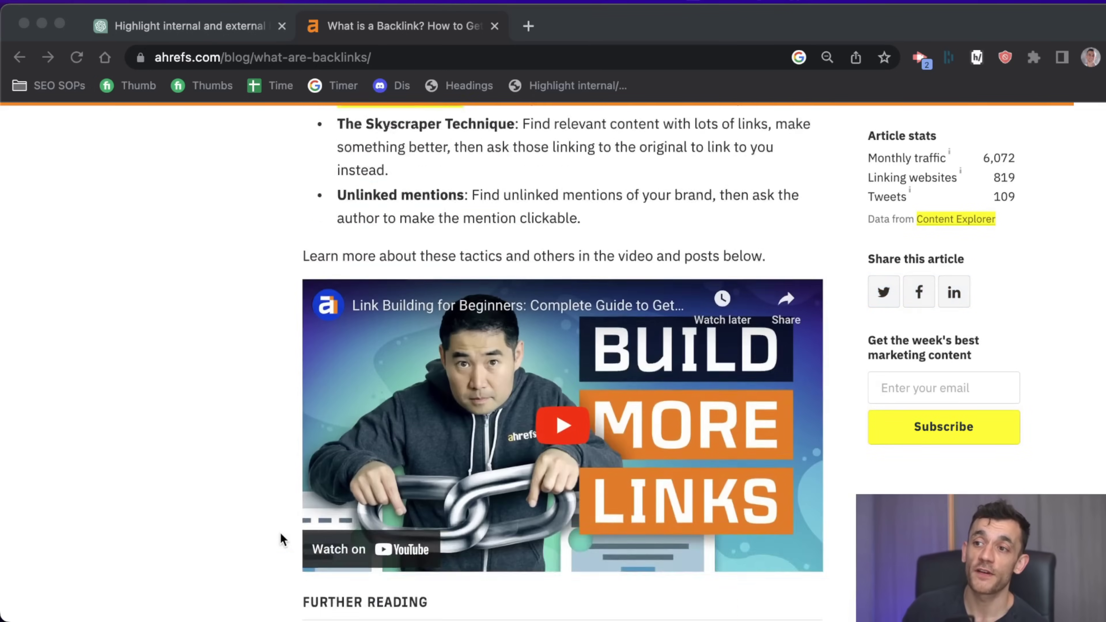
pyautogui.scroll(-15, 294, 537)
pyautogui.scroll(15, 294, 537)
pyautogui.scroll(15, 304, 539)
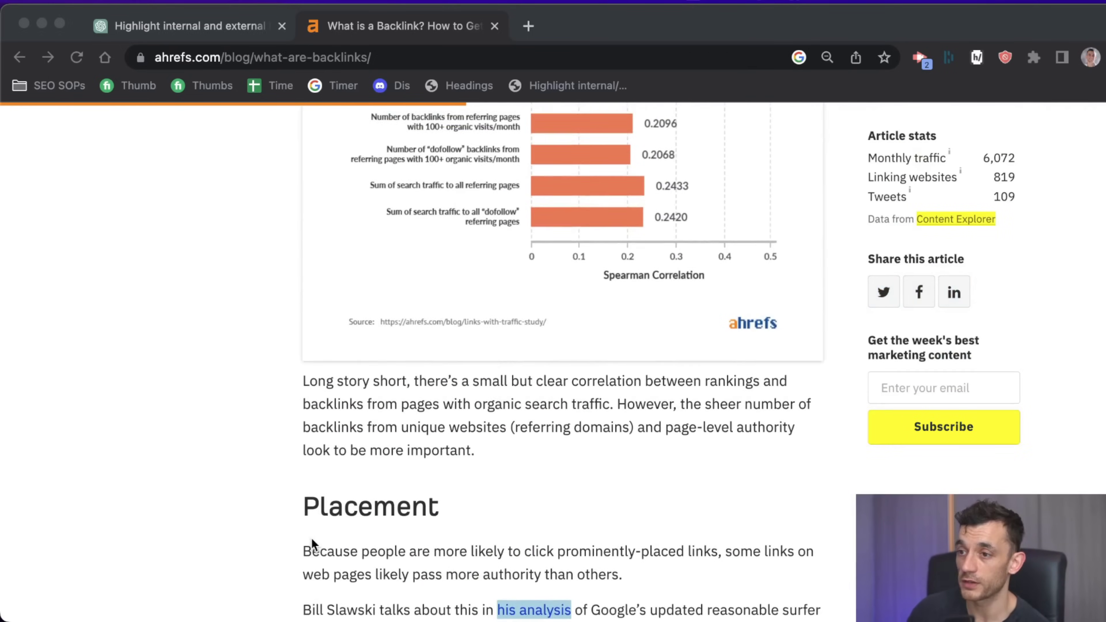
pyautogui.scroll(3, 313, 542)
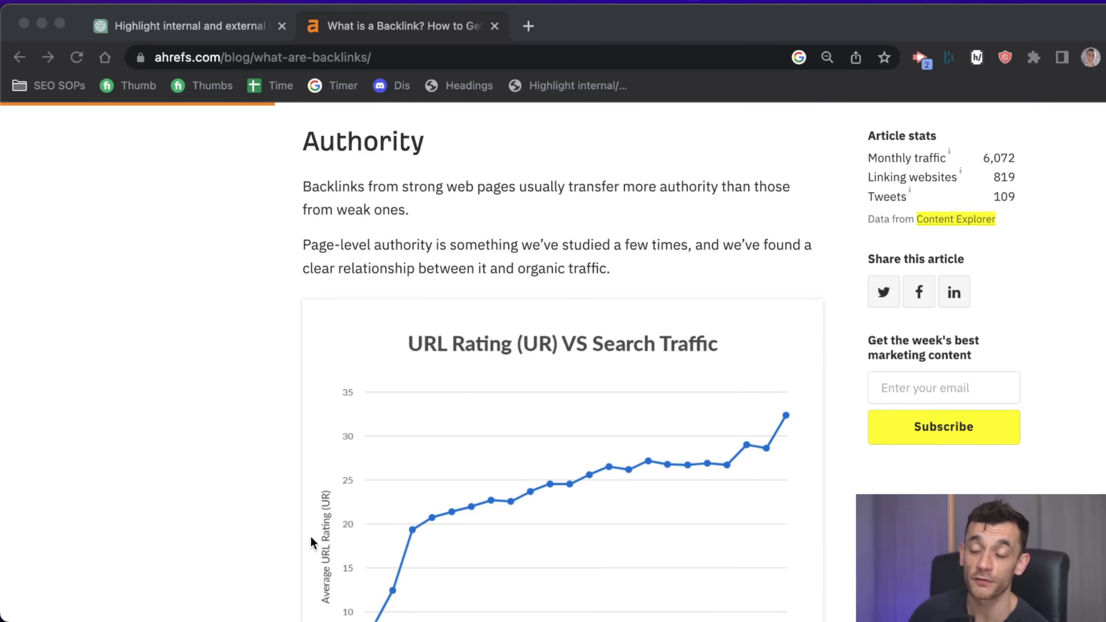
pyautogui.scroll(5, 309, 539)
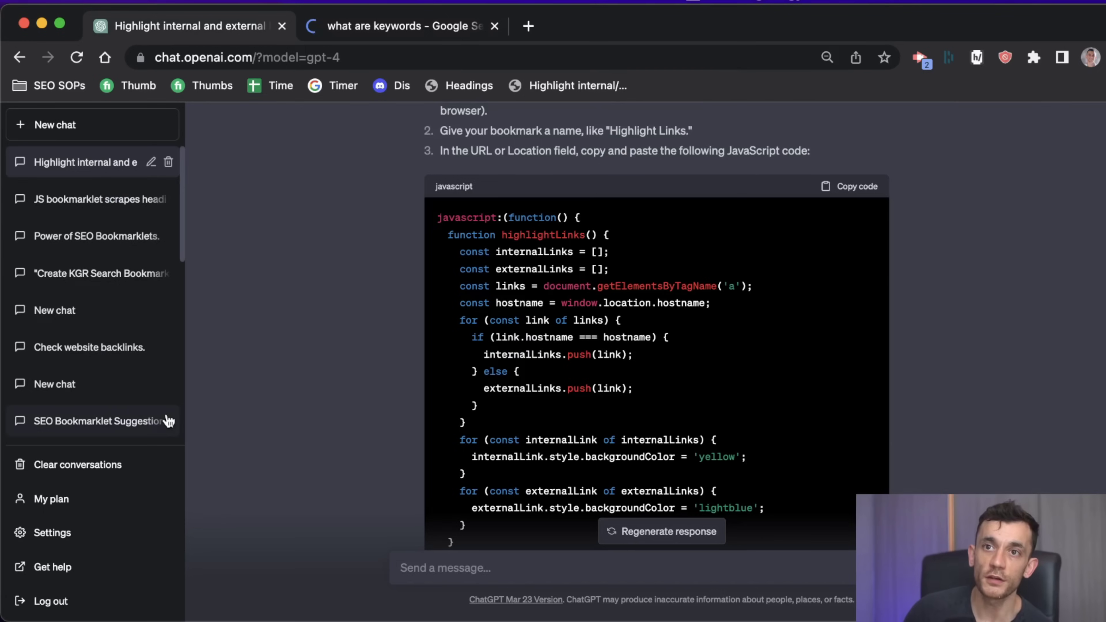
# Start a new chat and paste the Keyword Density Checker request into the message box
pyautogui.click(116, 129)
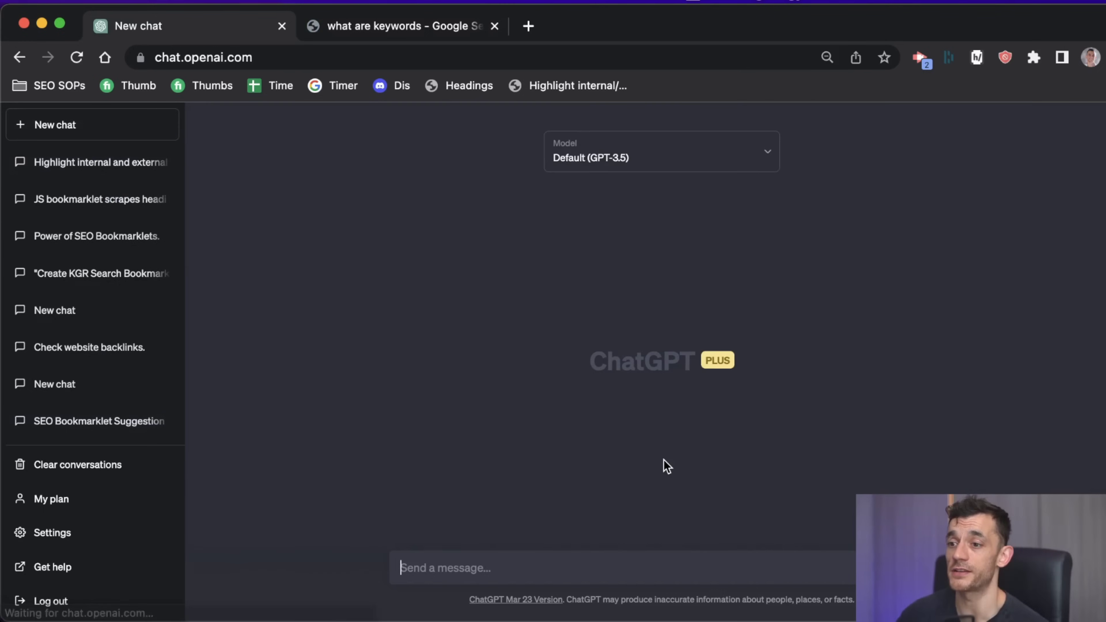
pyautogui.write('Keyword Density Checker')
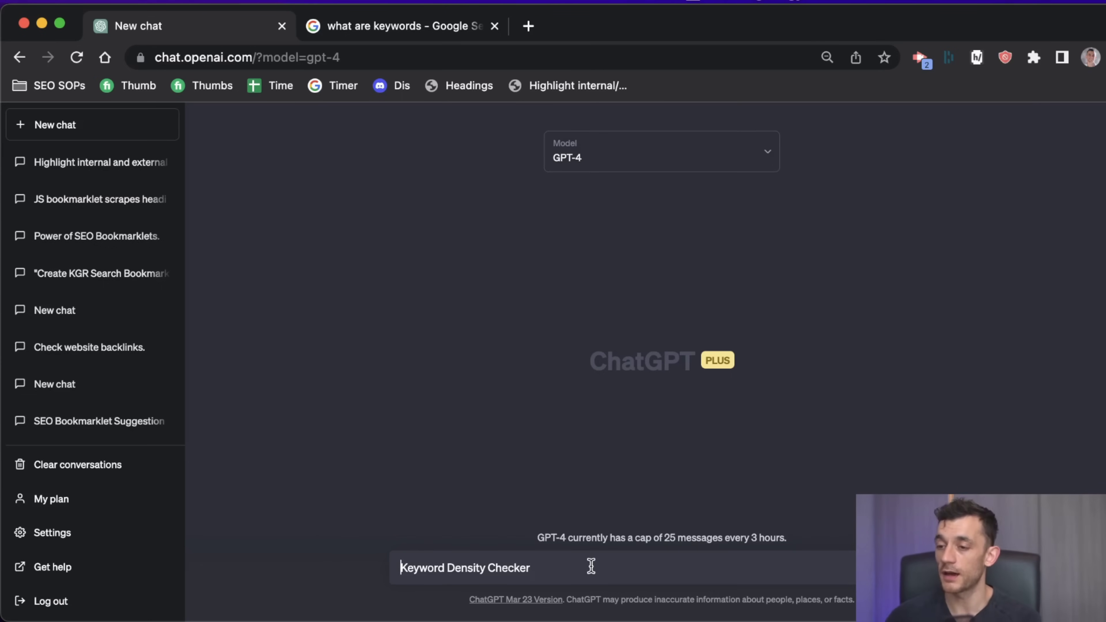
# Type 'Create' before the Keyword Density Checker prompt and scroll to the bookmarklet code in the notes
pyautogui.write('Create')
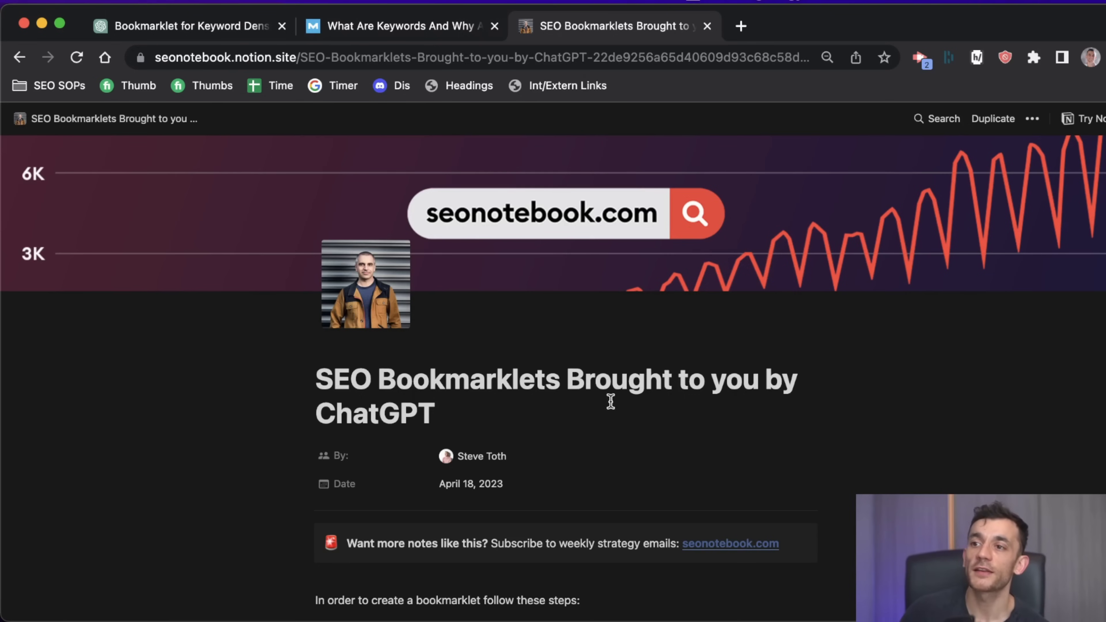
pyautogui.scroll(-20, 611, 401)
pyautogui.scroll(-15, 622, 407)
pyautogui.scroll(4, 620, 409)
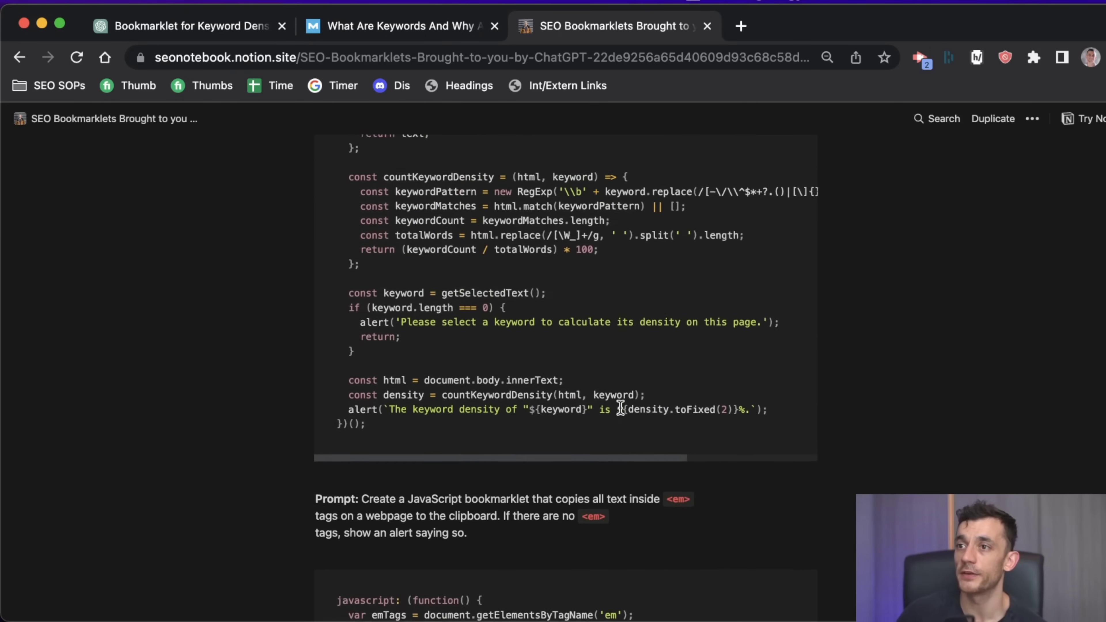
pyautogui.moveTo(432, 455); pyautogui.dragTo(358, 333)
pyautogui.scroll(6, 339, 289)
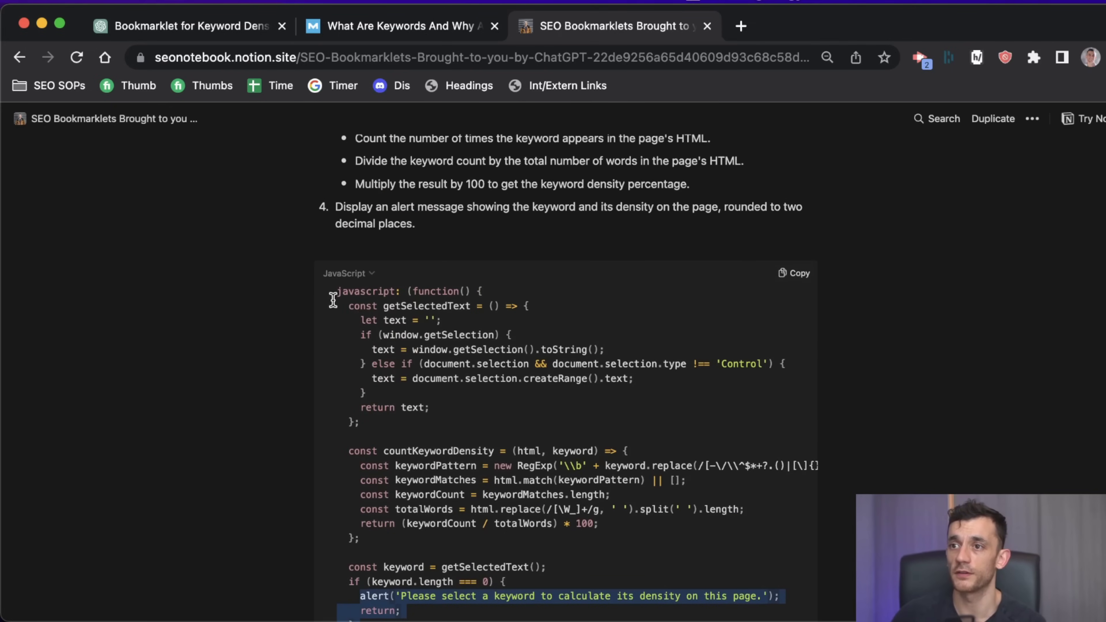
# Copy the keyword density code and paste it as the address of the 'kd' bookmark
pyautogui.click(792, 274)
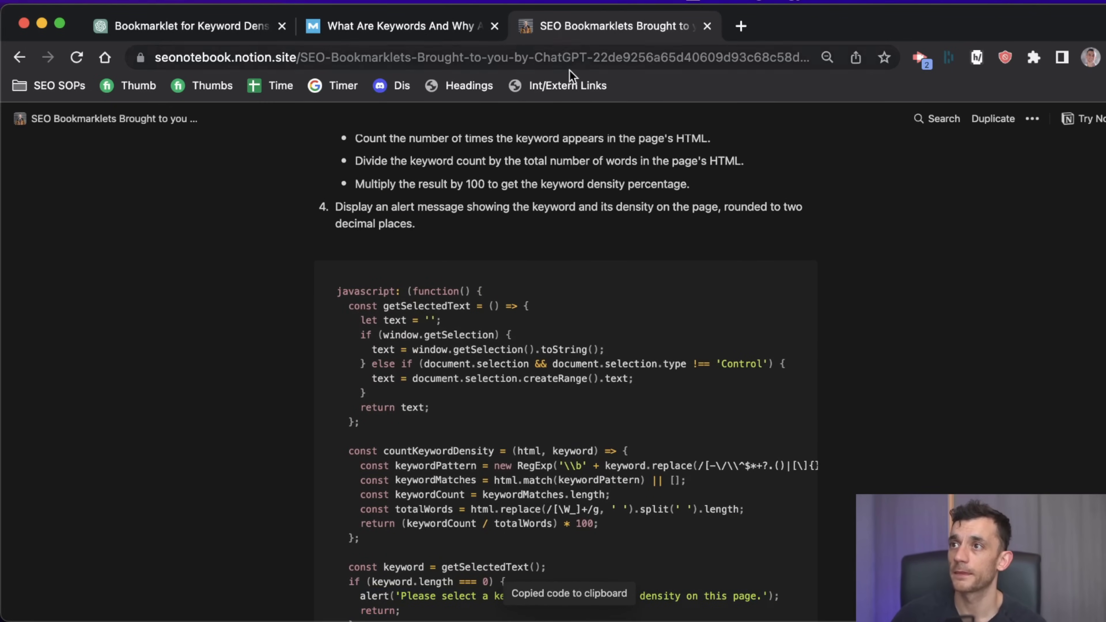
pyautogui.press('super+k')
pyautogui.press('Escape')
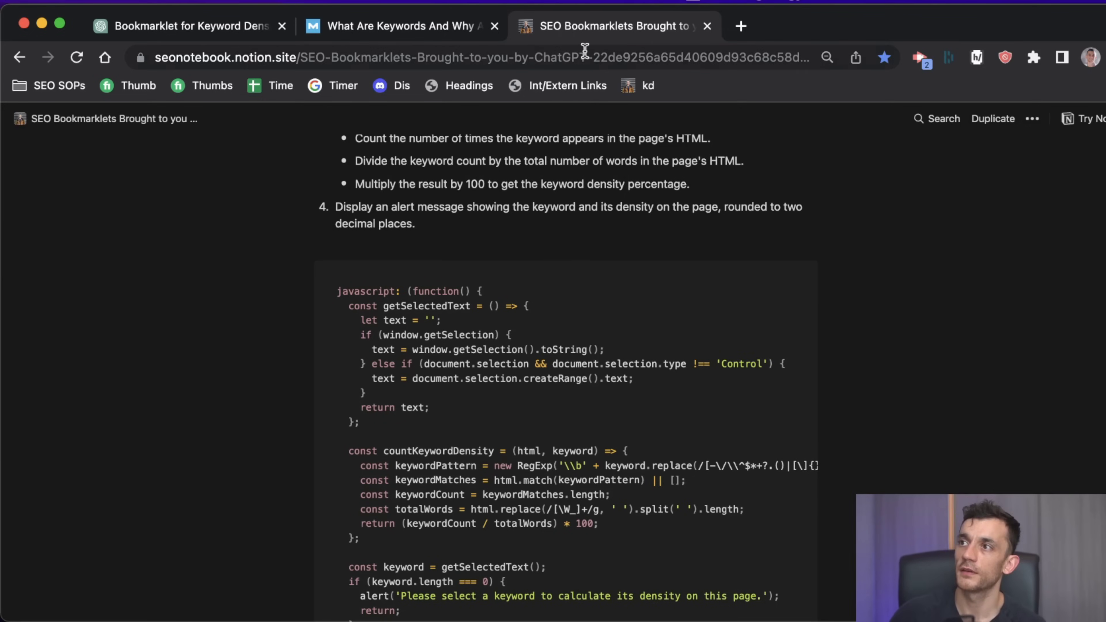
pyautogui.rightClick(637, 86)
pyautogui.click(694, 185)
pyautogui.press('Tab')
pyautogui.press('super+v')
pyautogui.press('super+Left')
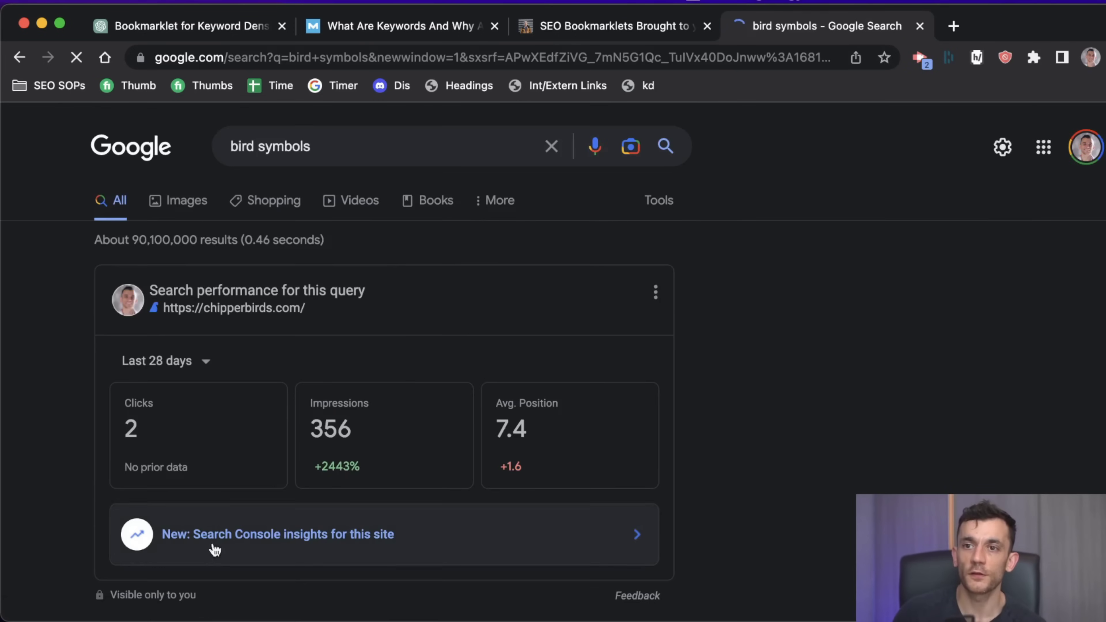
# On the World Birds article, select 'Bird Symbolism' and run kd, getting 0.02% density
pyautogui.scroll(-15, 247, 436)
pyautogui.scroll(-6, 247, 460)
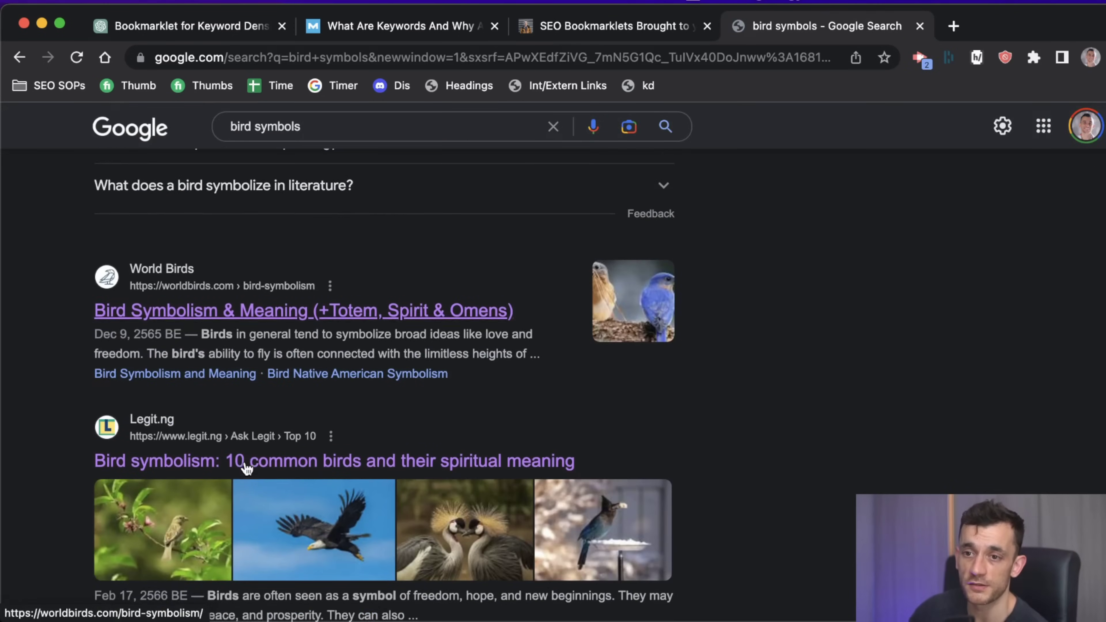
pyautogui.click(250, 308)
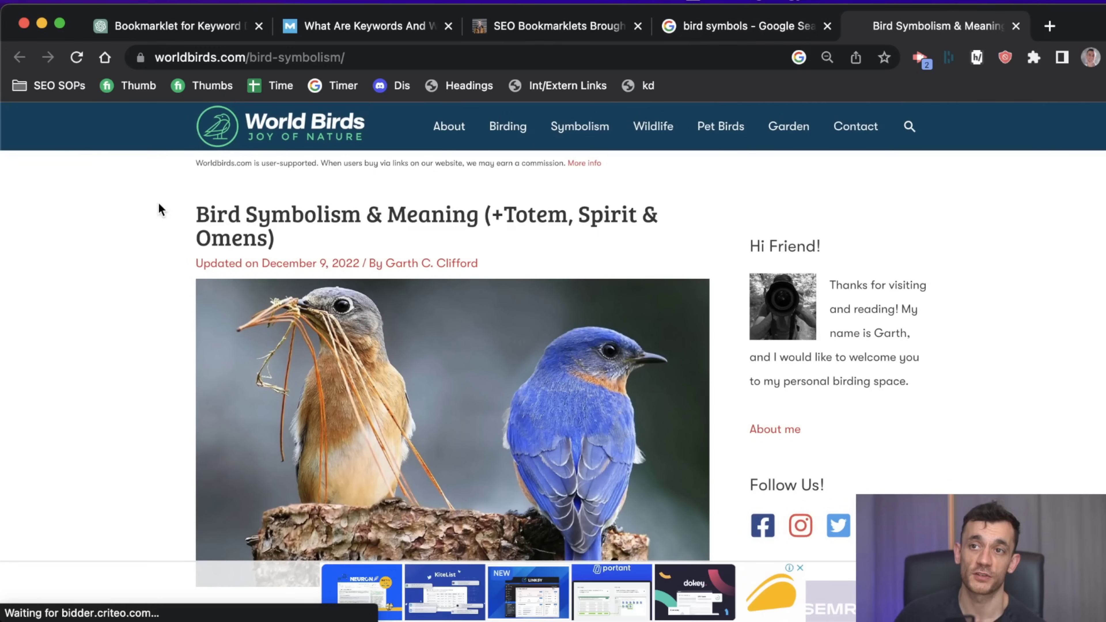
pyautogui.moveTo(160, 209); pyautogui.dragTo(361, 214)
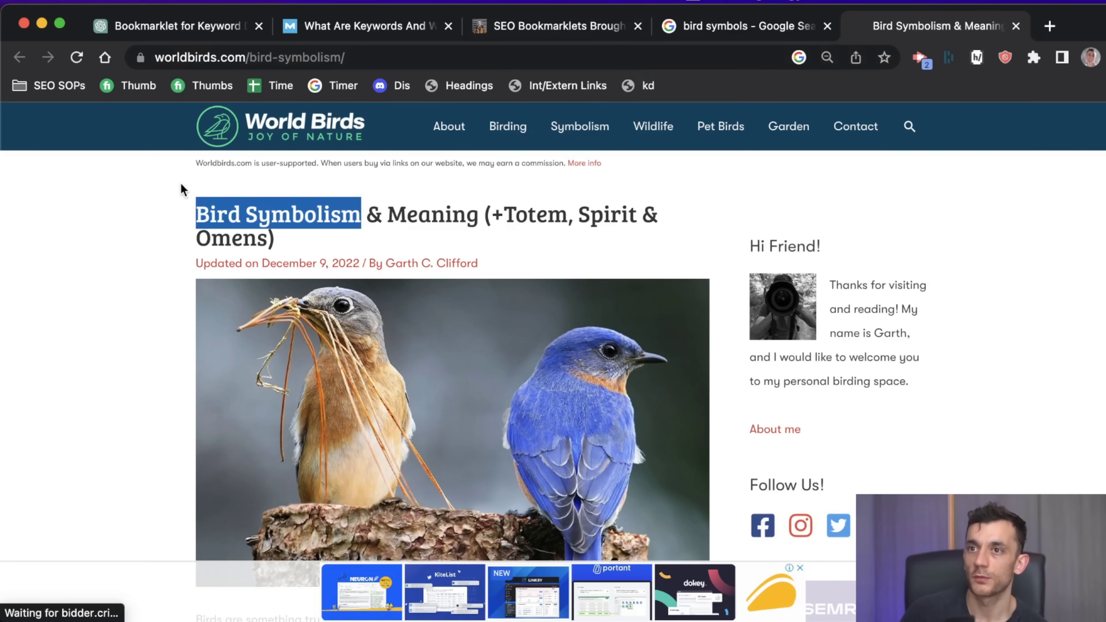
pyautogui.click(648, 84)
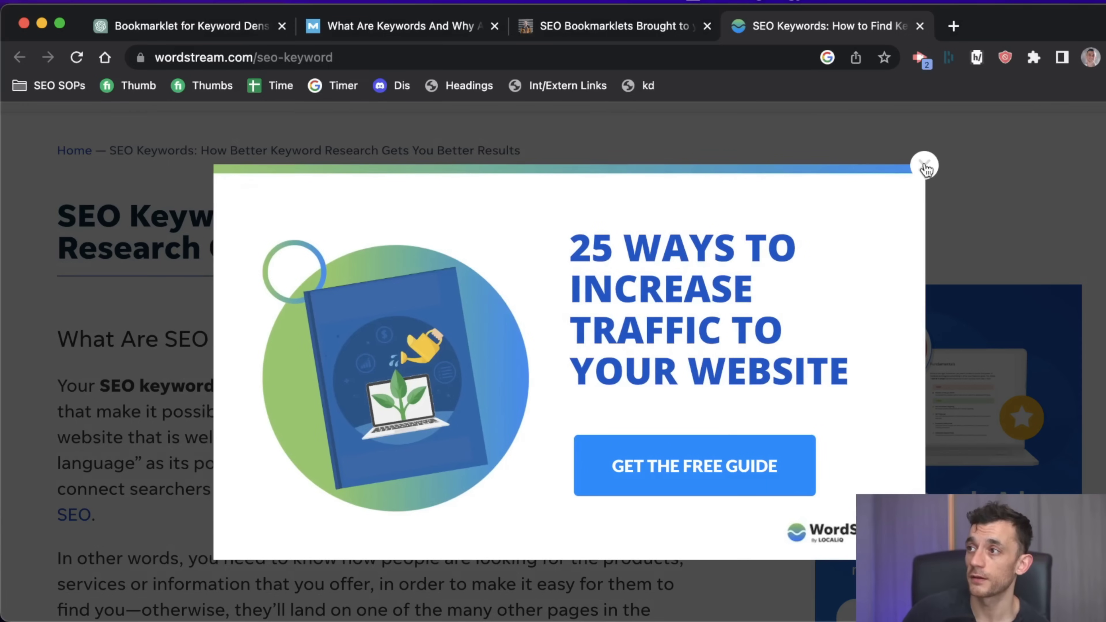
# On the WordStream article, select 'SEO Keywords' and run kd, getting 0.98% density
pyautogui.click(925, 168)
pyautogui.click(111, 227)
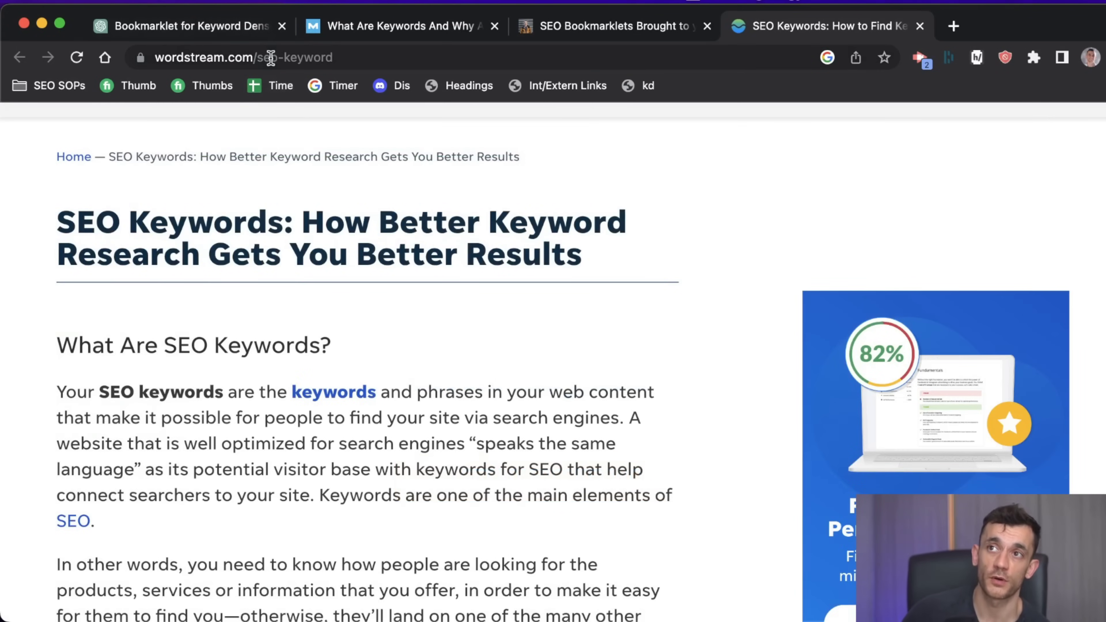
pyautogui.moveTo(56, 204); pyautogui.dragTo(283, 222)
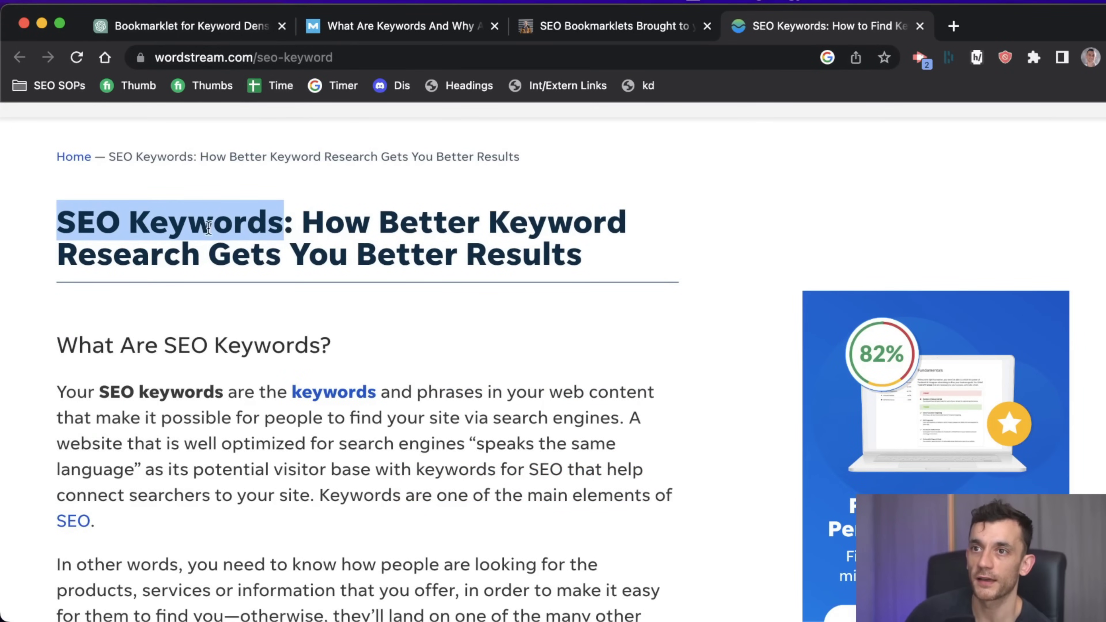
pyautogui.click(627, 86)
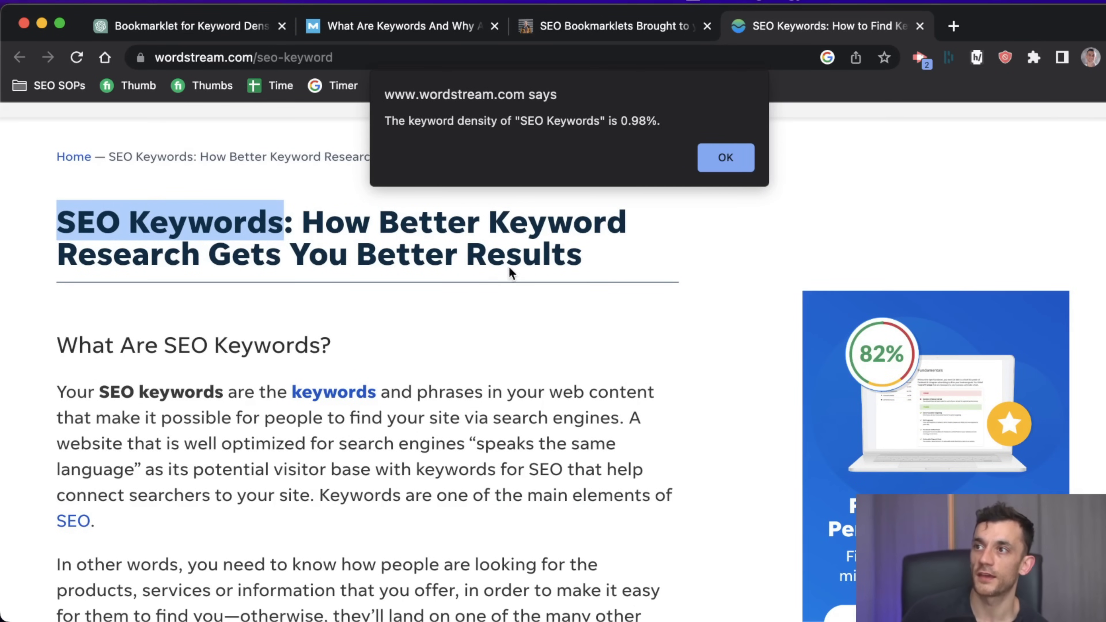
pyautogui.click(732, 158)
pyautogui.scroll(-2, 506, 379)
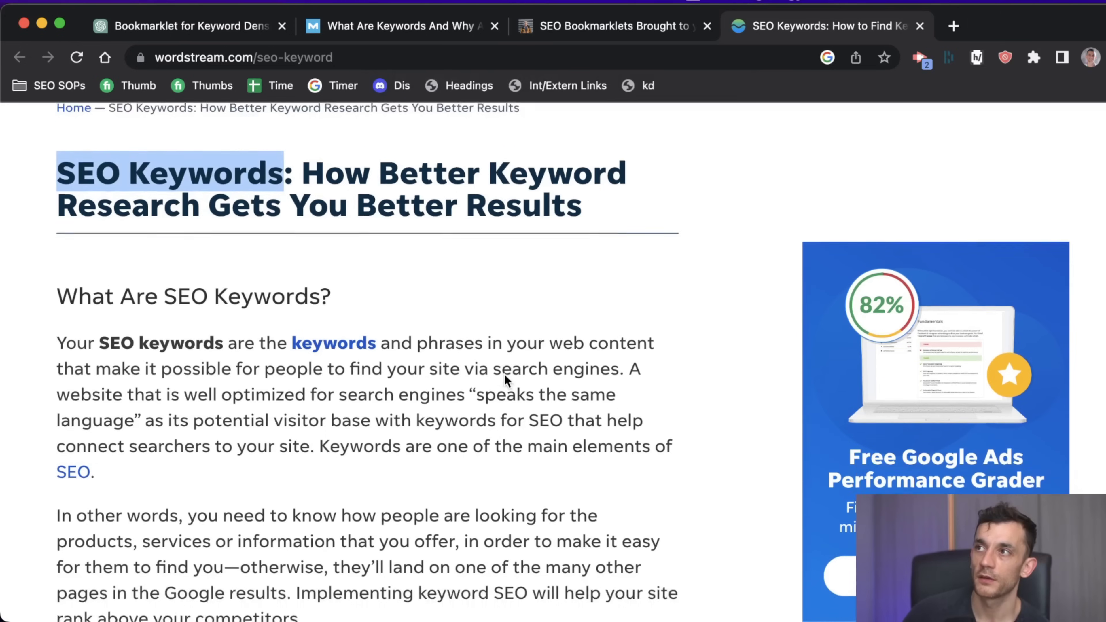
pyautogui.scroll(-1, 514, 366)
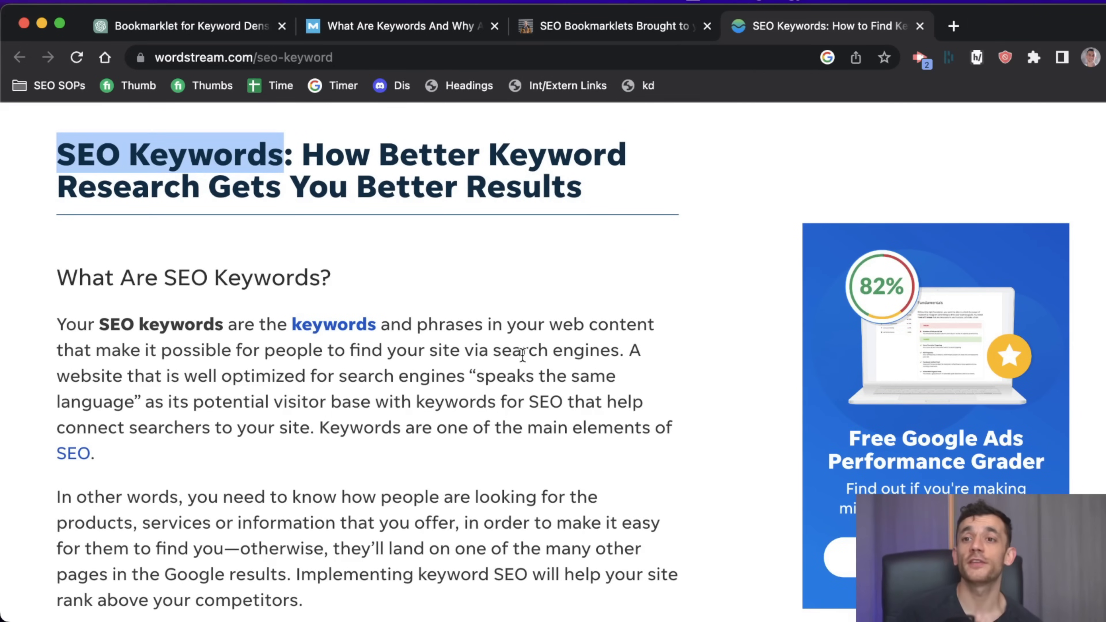
pyautogui.click(639, 86)
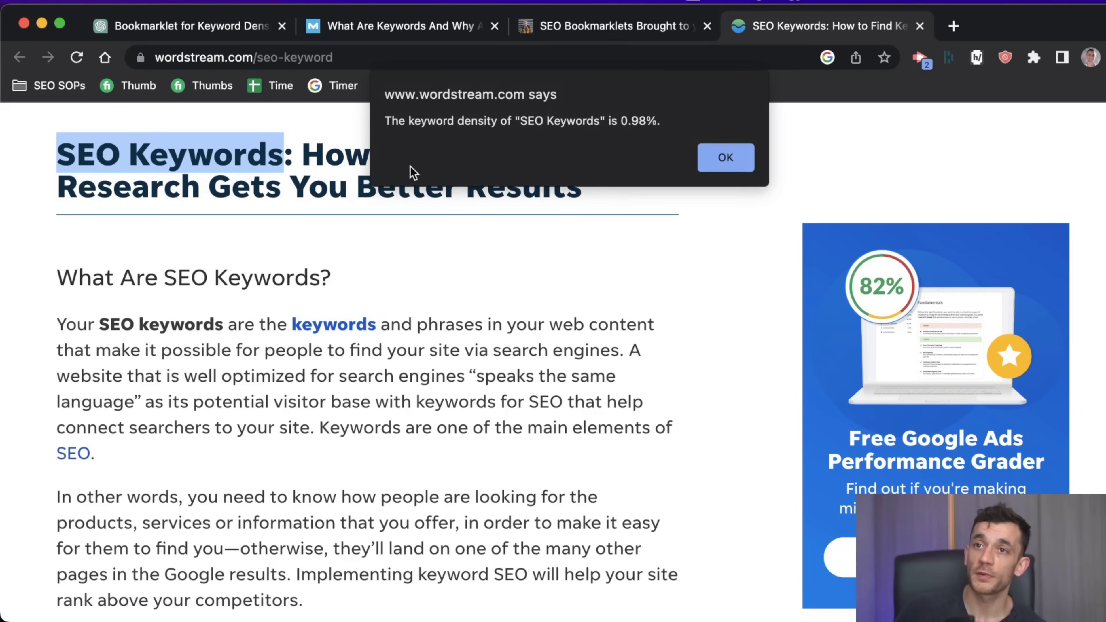